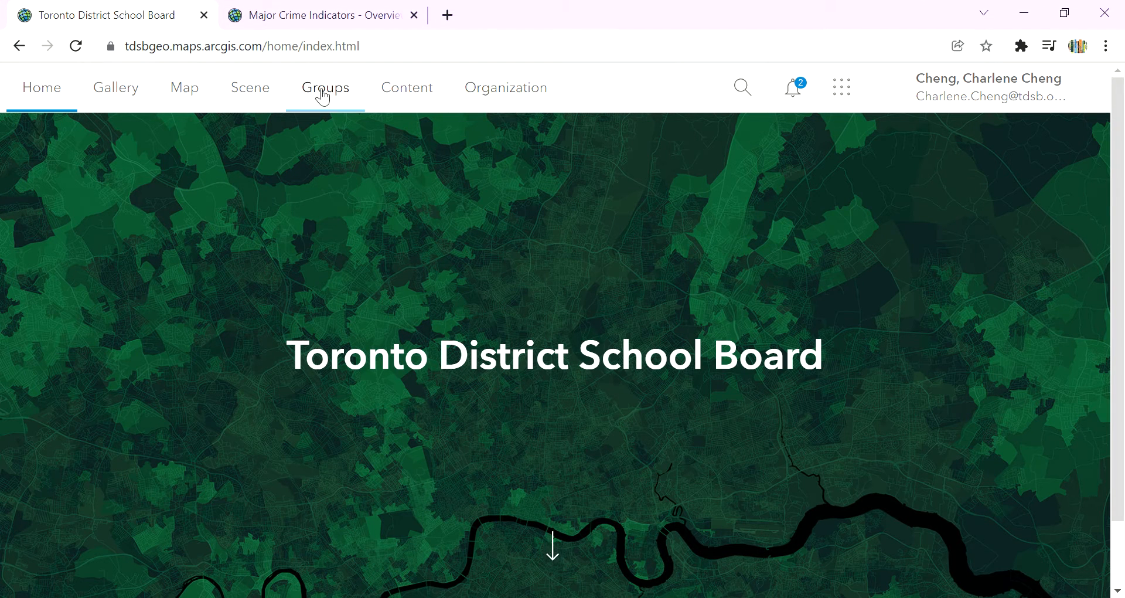
Step: Open a new blank map and have it in Map Viewer Classic
click(195, 94)
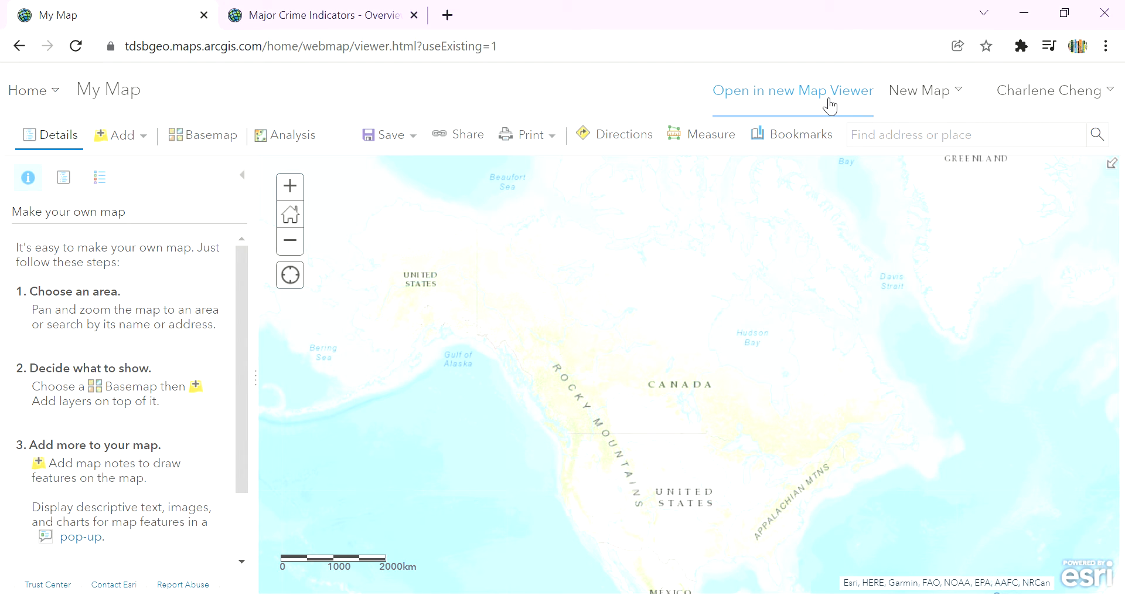
click(831, 106)
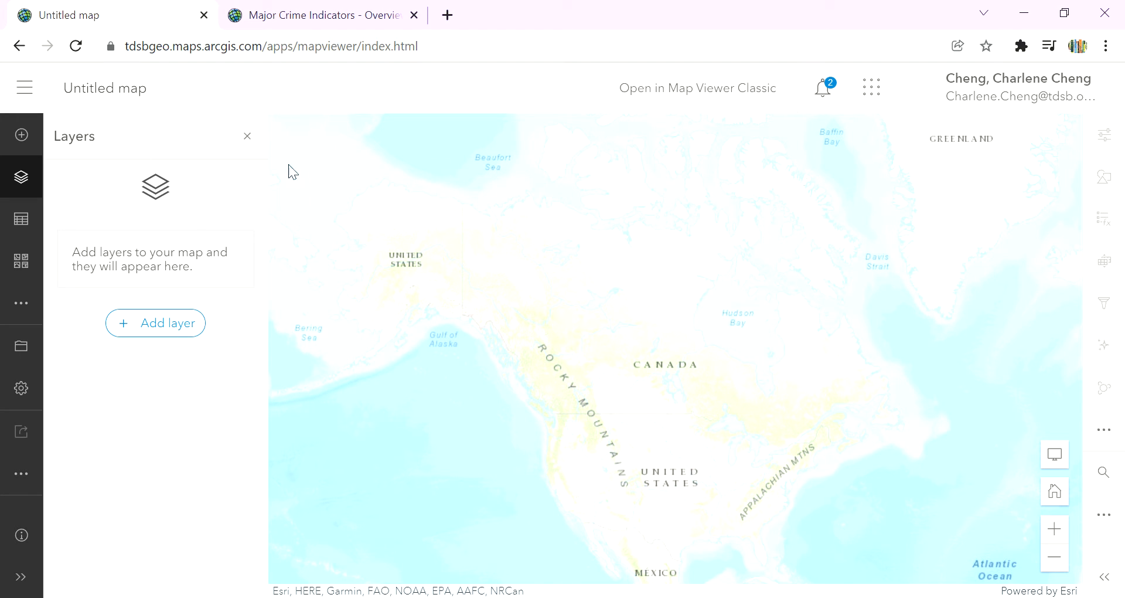
click(709, 101)
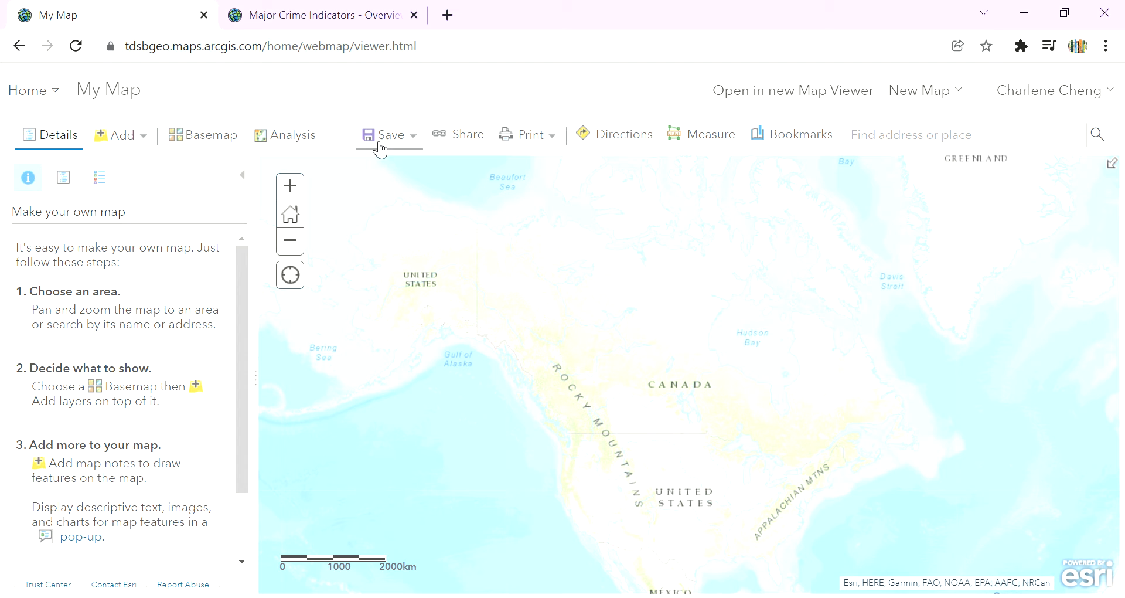
Step: Save the map with the title "High Park-Parkdale Population Density"
click(410, 136)
click(407, 167)
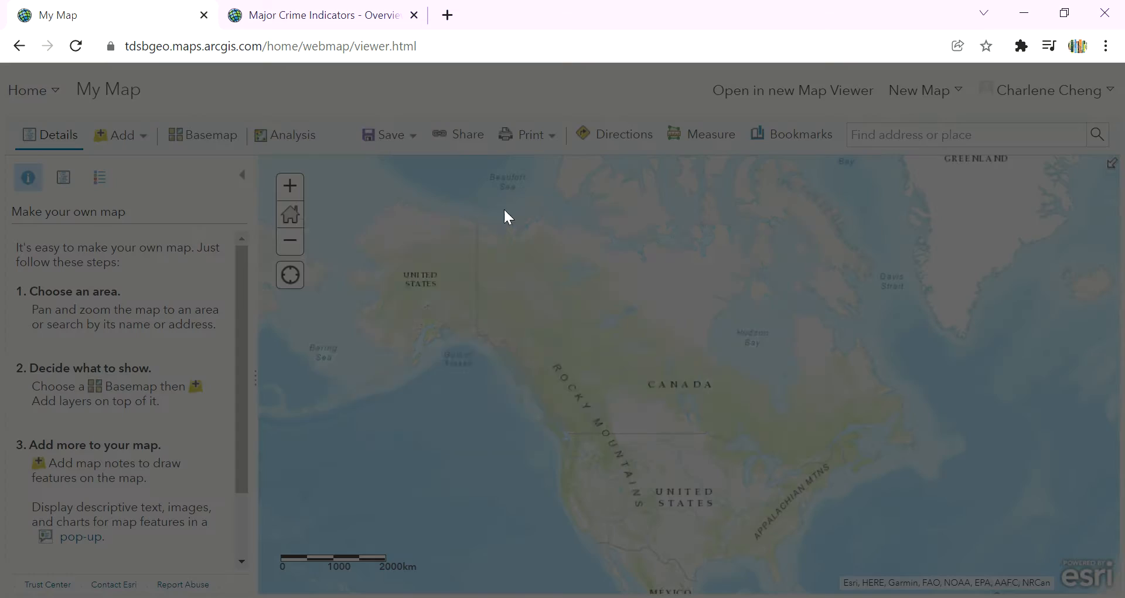
click(557, 300)
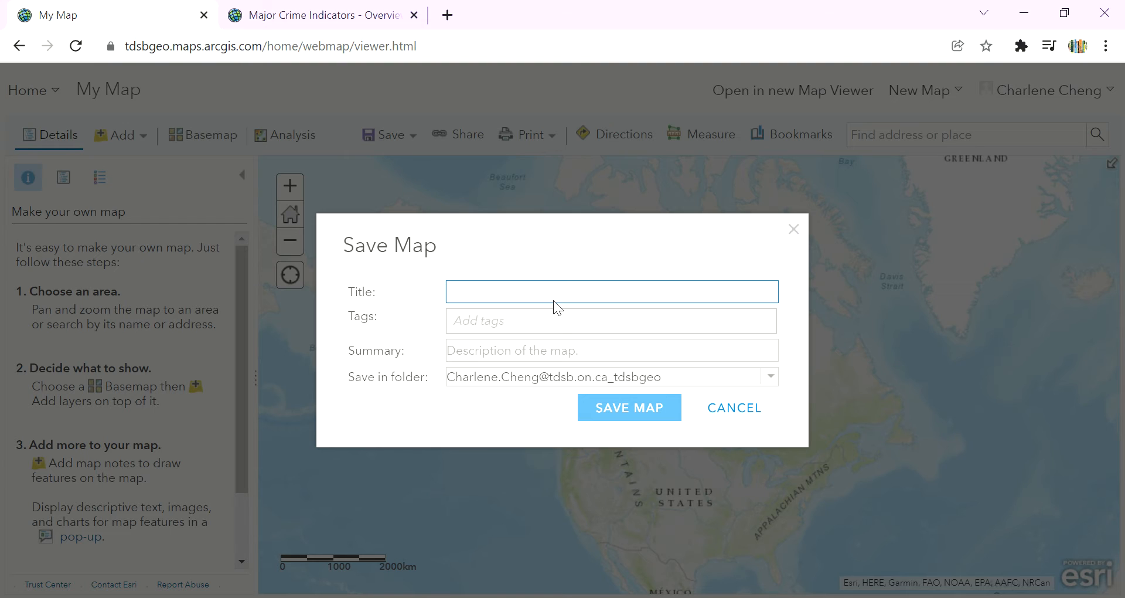
text(High Park-Parkdale Population Dens)
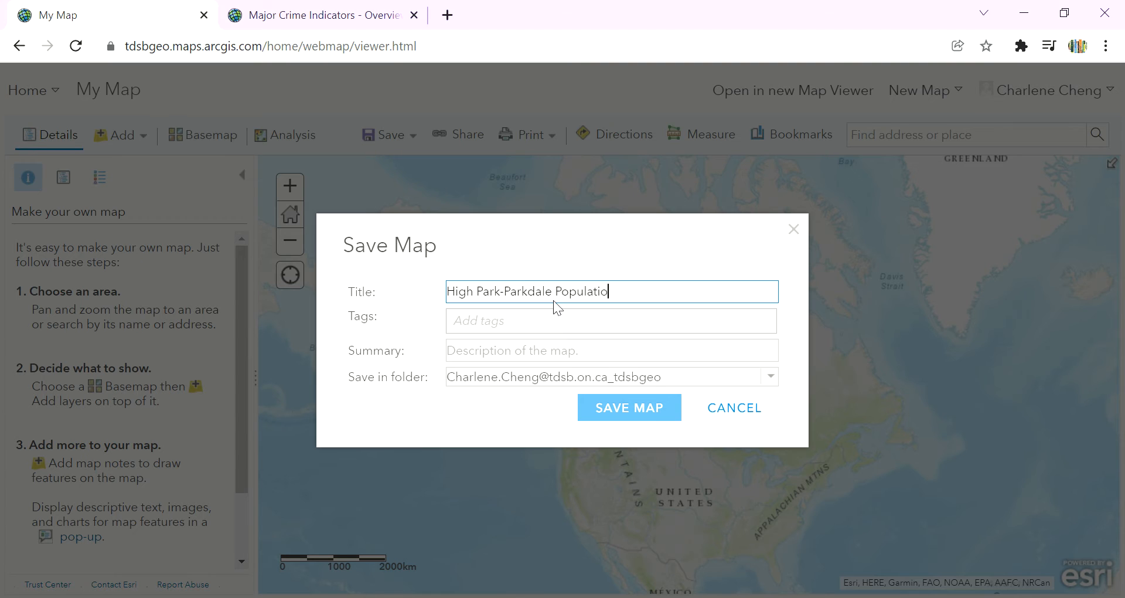
text(ity)
click(654, 413)
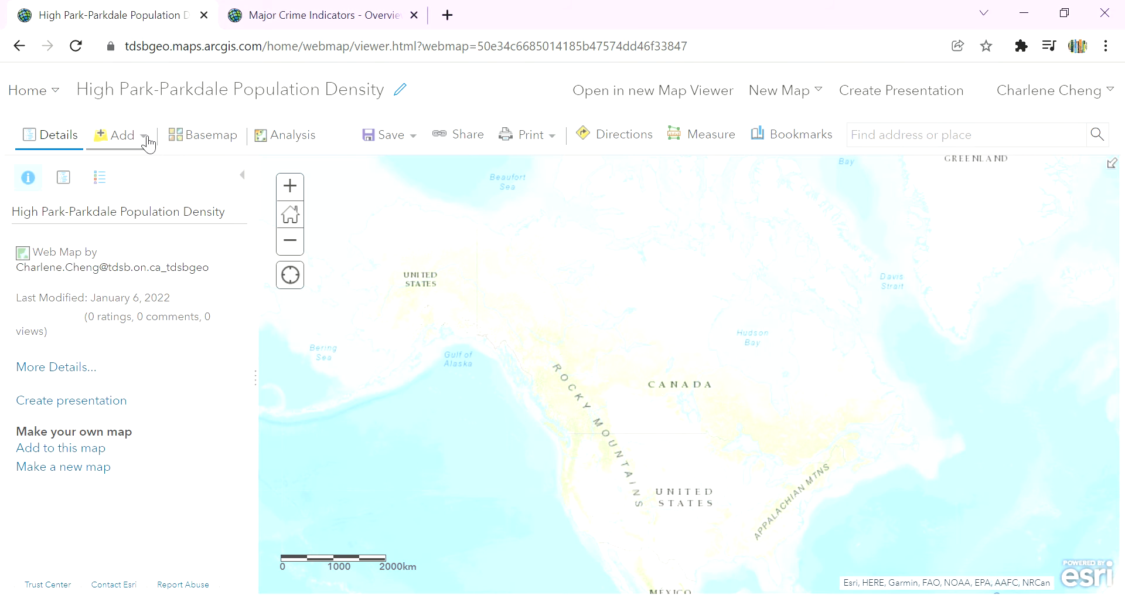
Step: Start a search for layers to add, using ArcGIS Online as the source
click(144, 141)
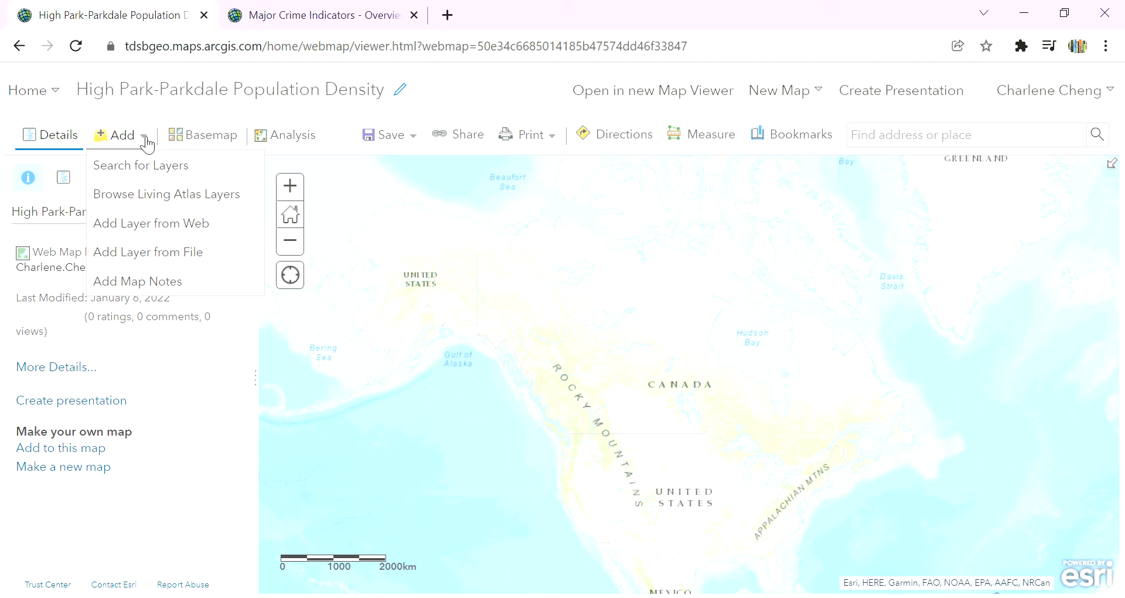
click(140, 176)
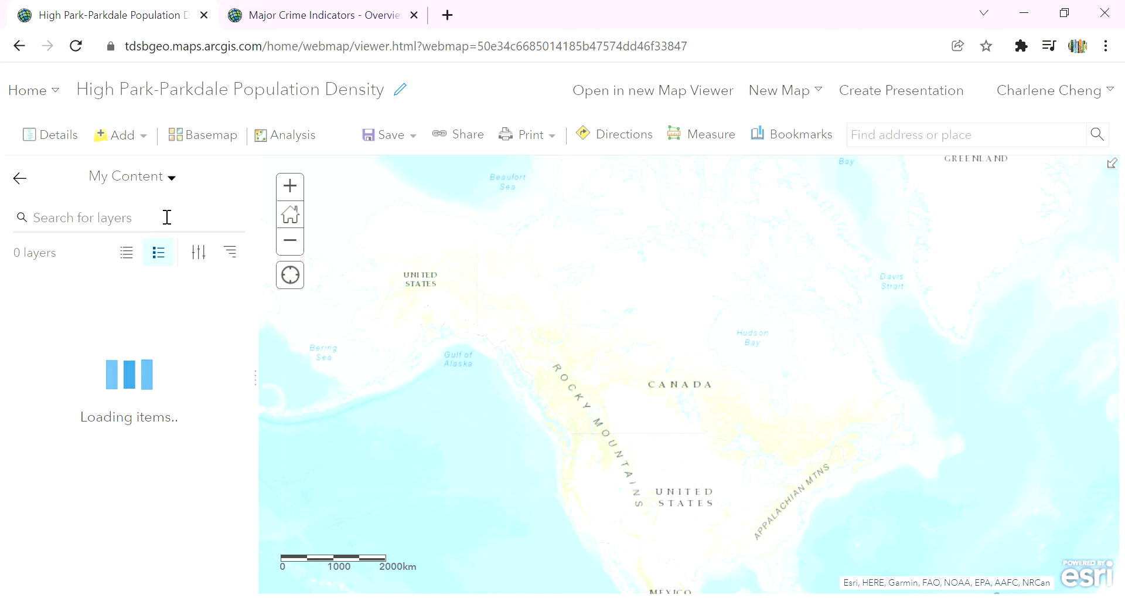
click(170, 178)
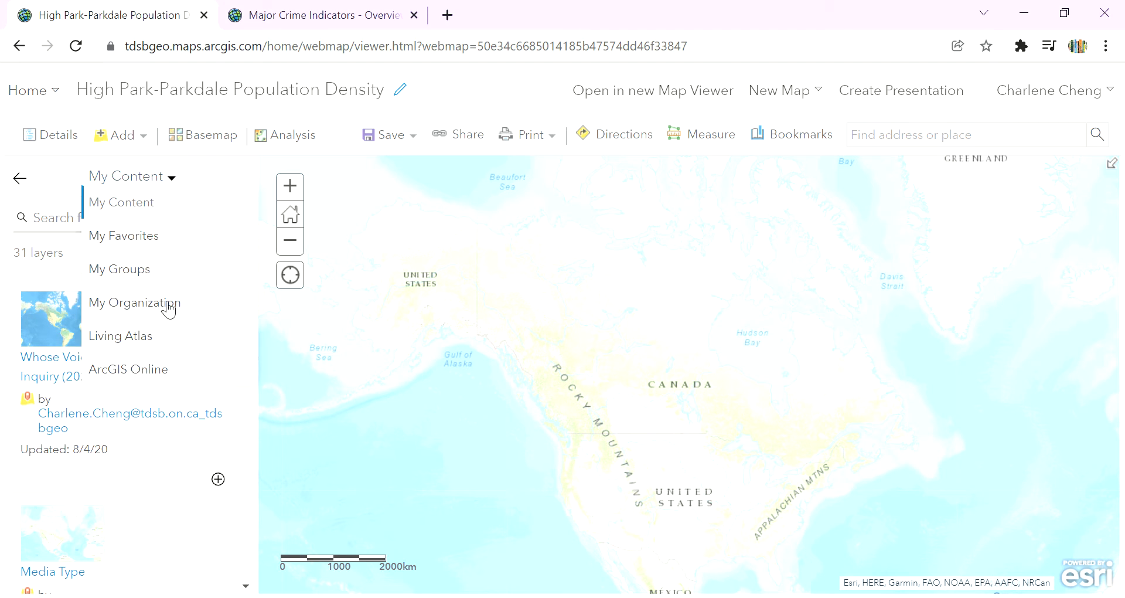
click(146, 379)
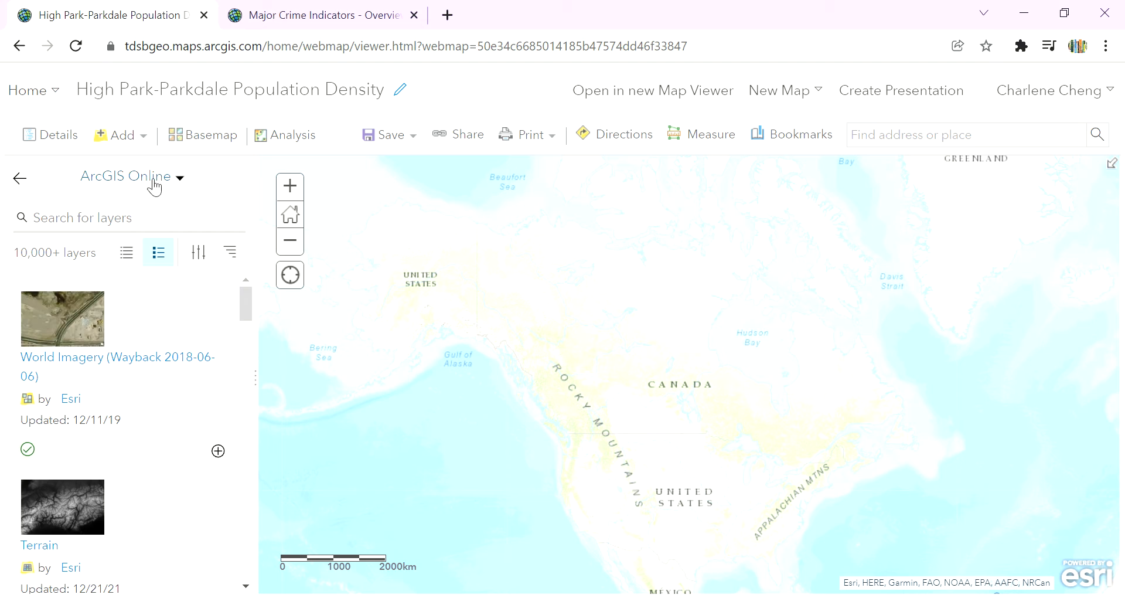
click(179, 177)
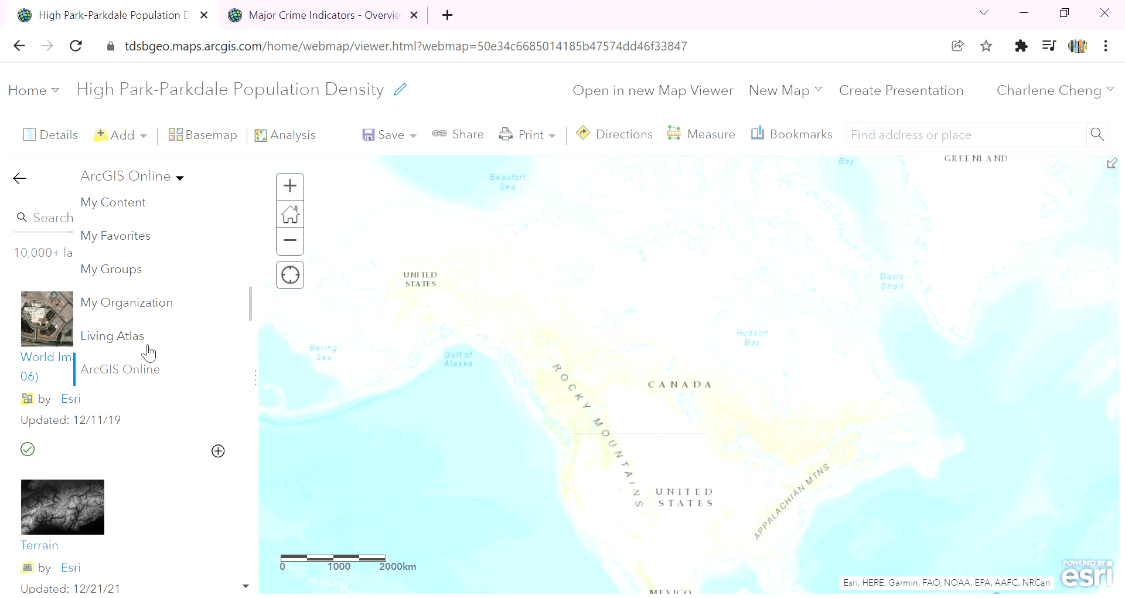
click(130, 369)
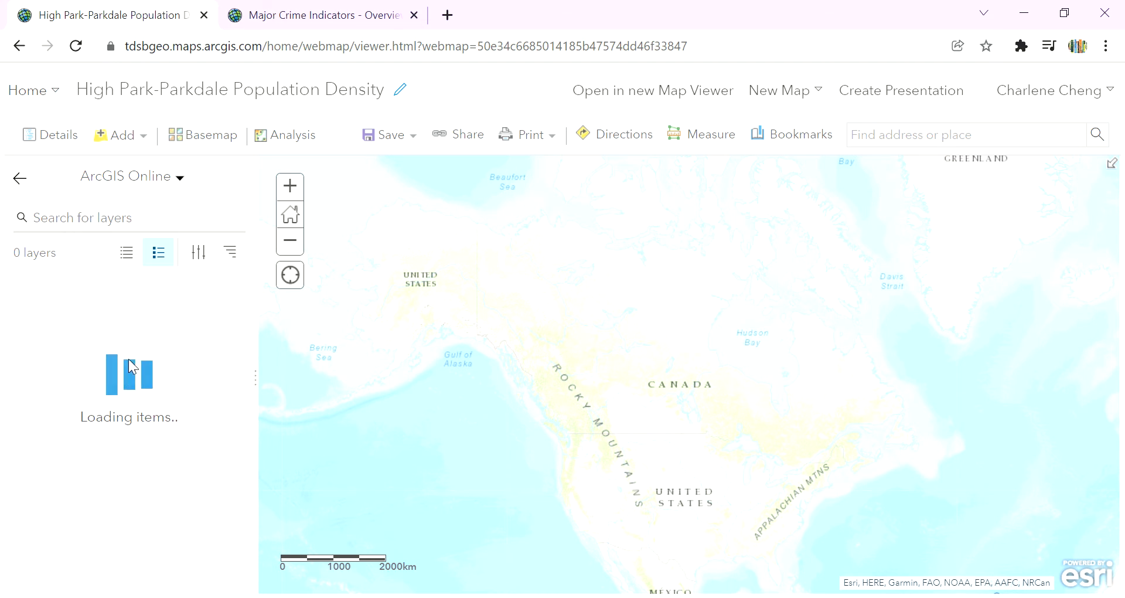
Step: Search for "Toronto wards 2018" and add the City Ward 2018 feature layer to the map
click(133, 229)
text(Toronto)
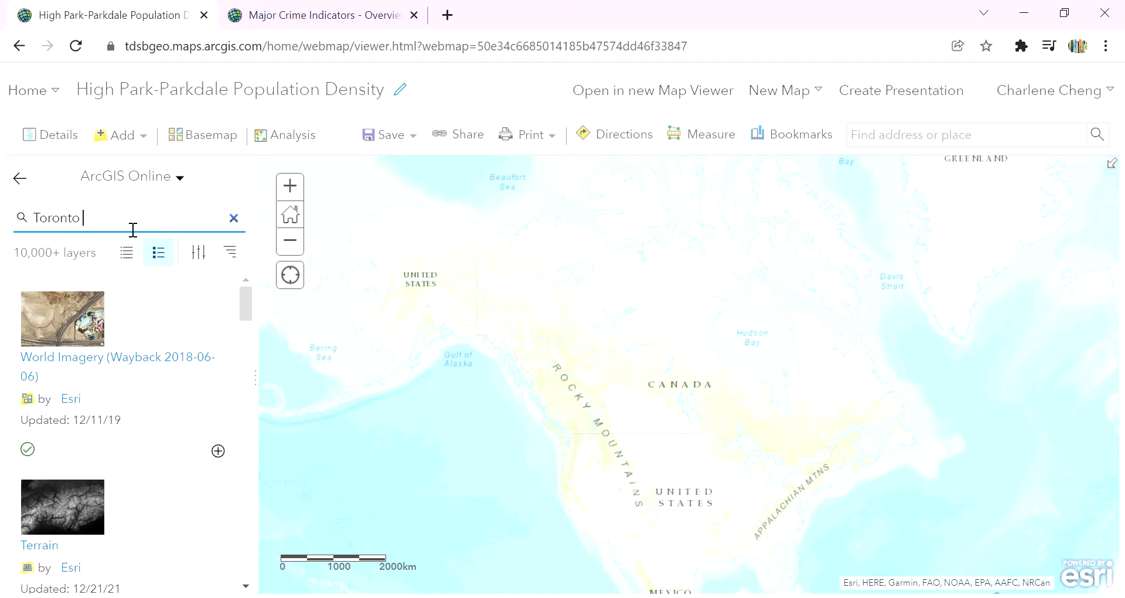
text( war)
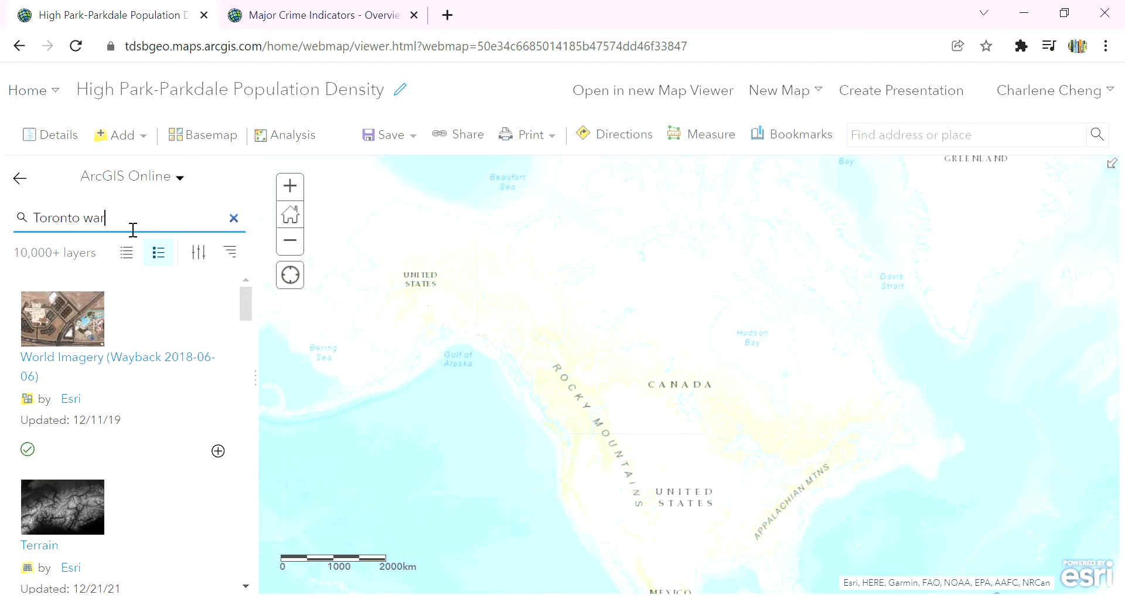
text(ds 2018)
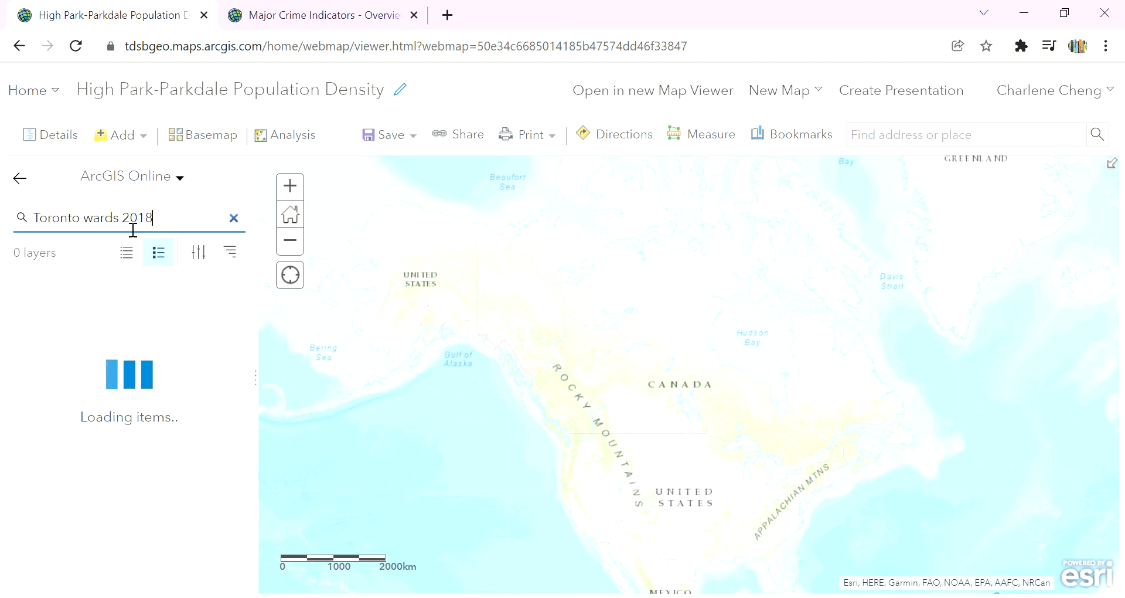
click(64, 357)
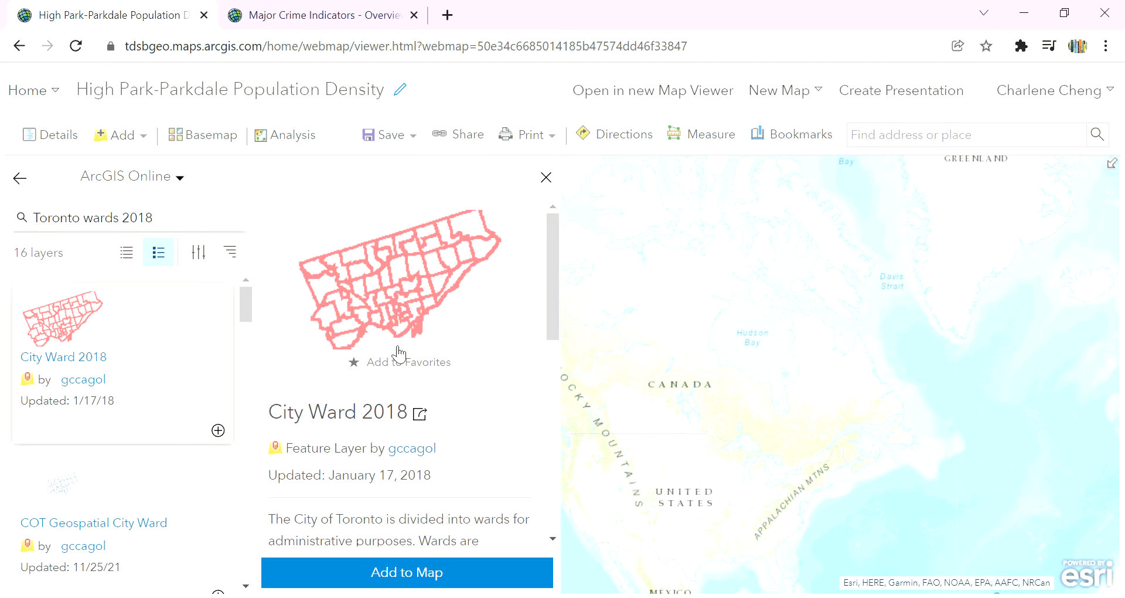
click(469, 571)
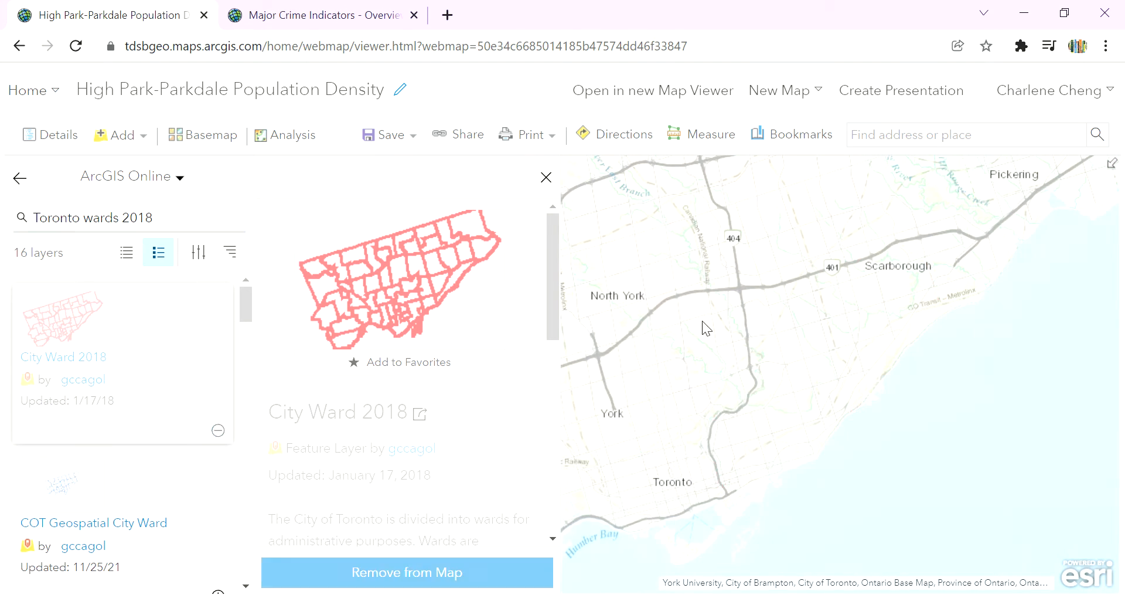
click(545, 177)
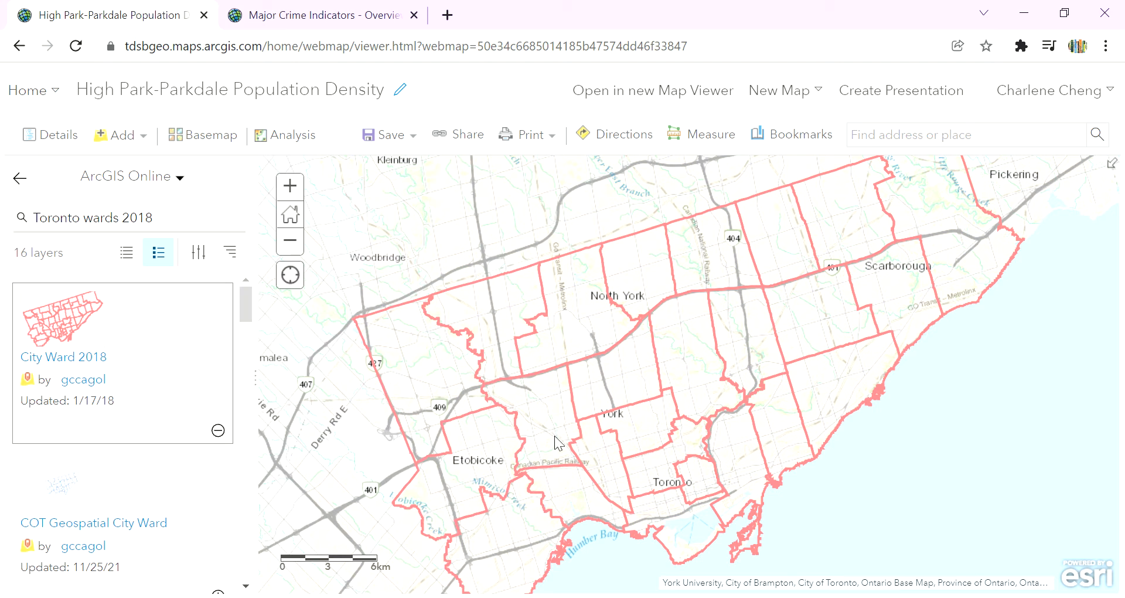
drag(560, 443, 557, 381)
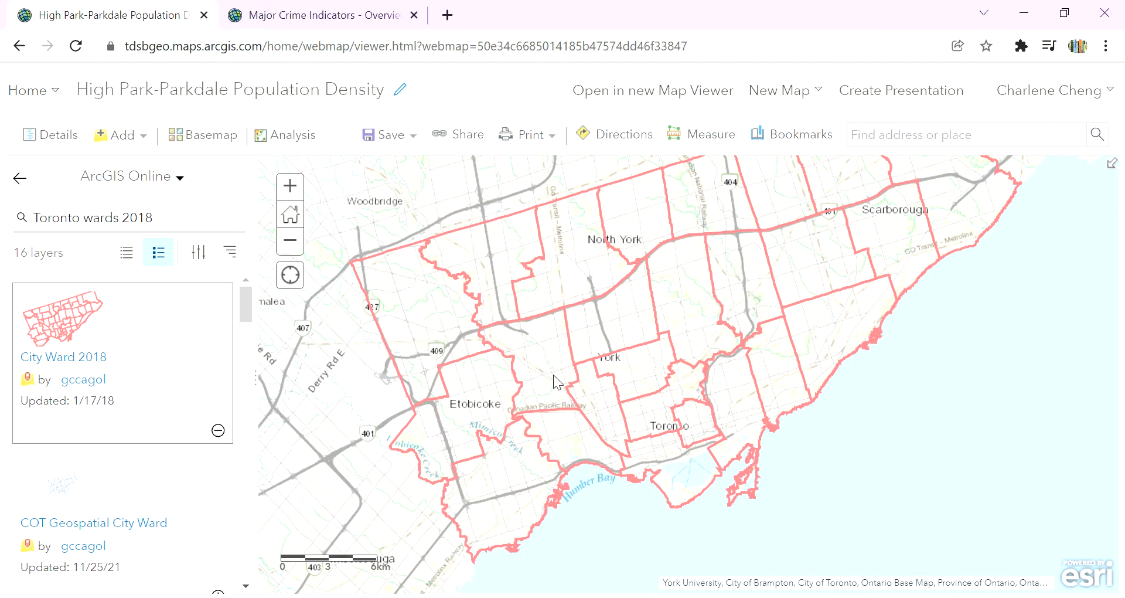
Step: Search the ArcGIS Online layers for "Toronto population density" and find the Population_Density_by_Ward layer in the results
click(140, 225)
drag(171, 226, 88, 231)
text(p)
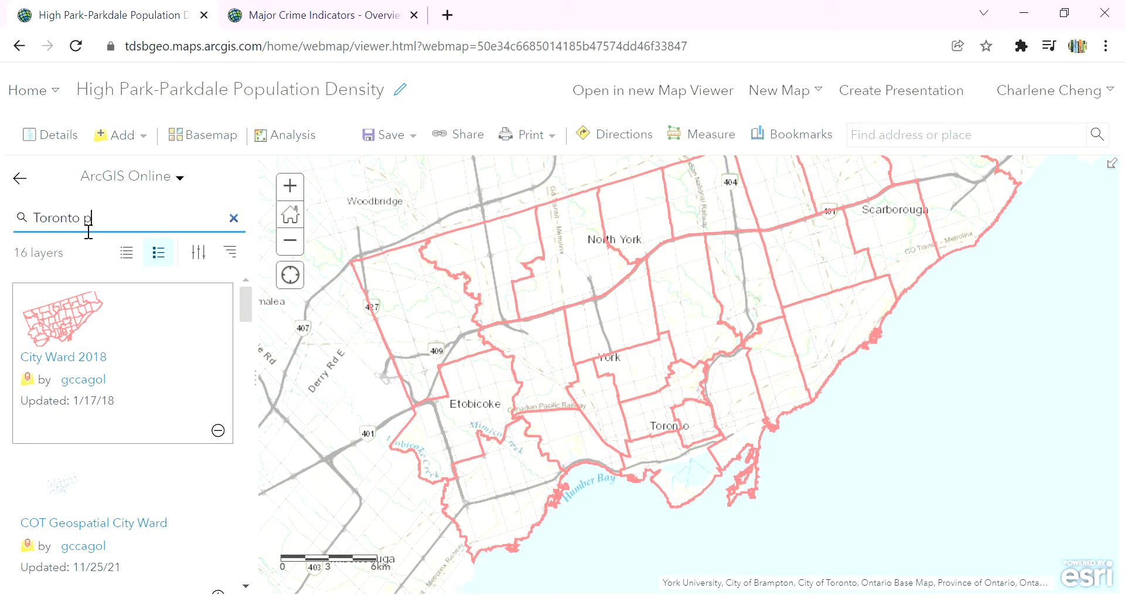
text(opulation density)
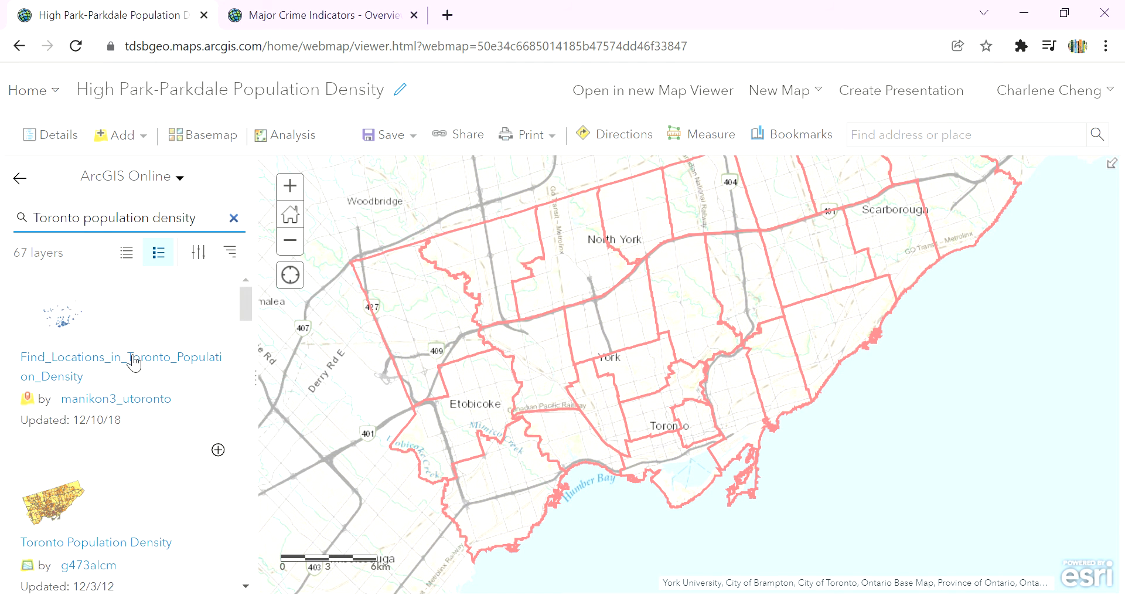
scroll(126, 354, down, 5)
scroll(112, 346, up, 4)
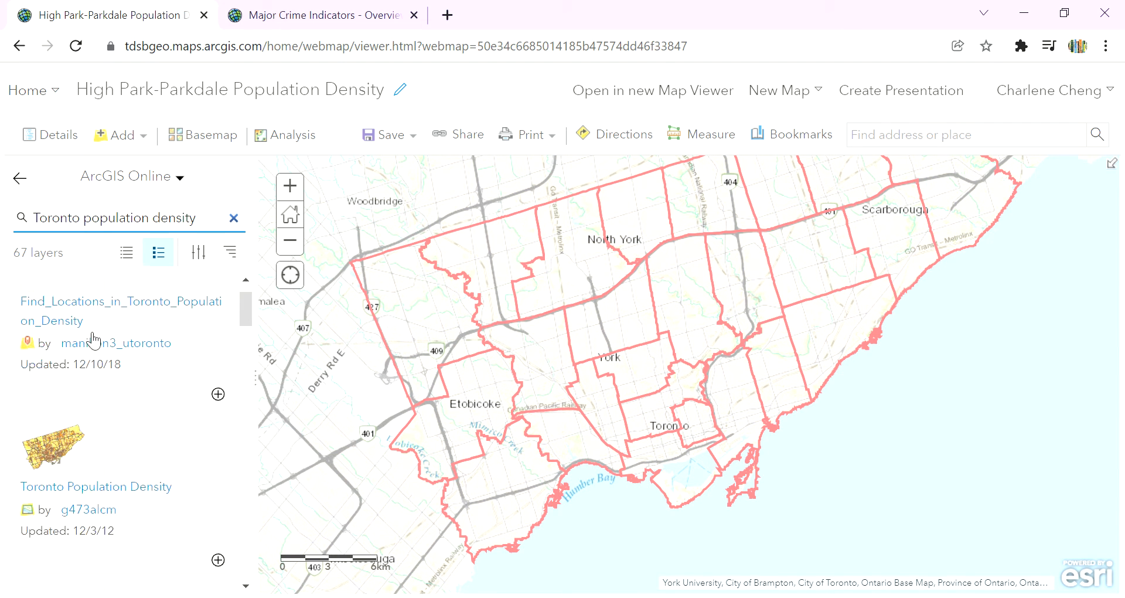
scroll(101, 422, down, 2)
scroll(101, 410, down, 8)
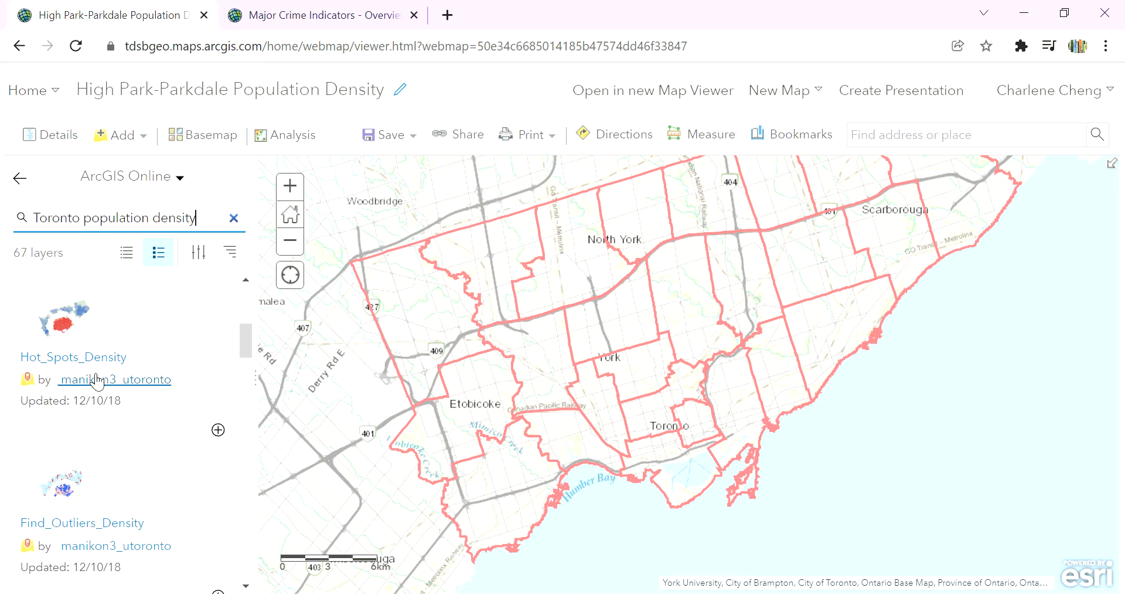
scroll(100, 402, down, 10)
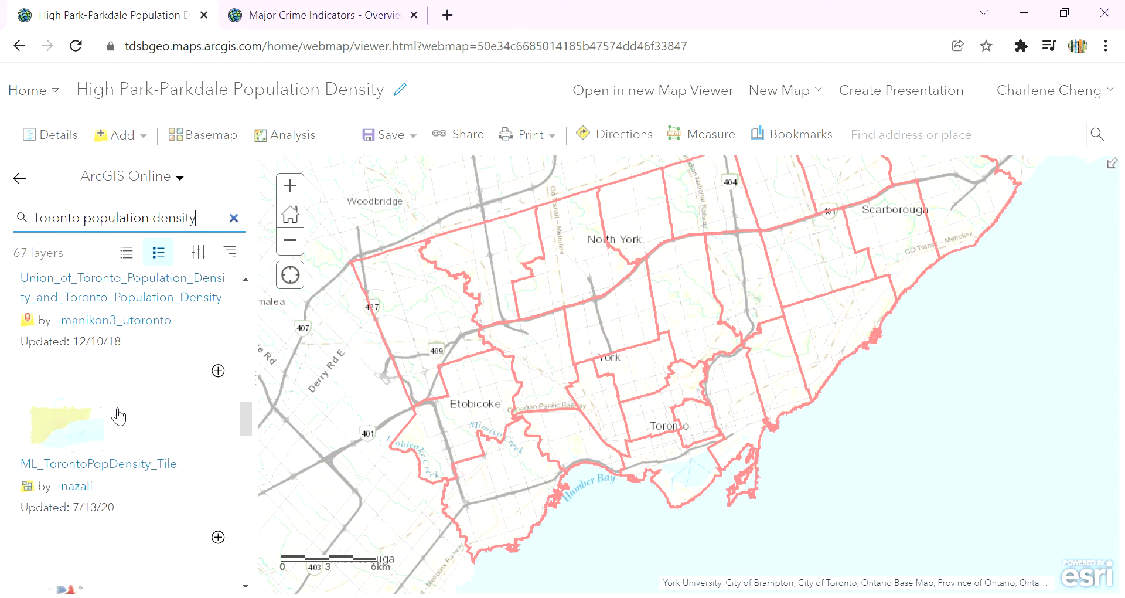
scroll(128, 423, down, 12)
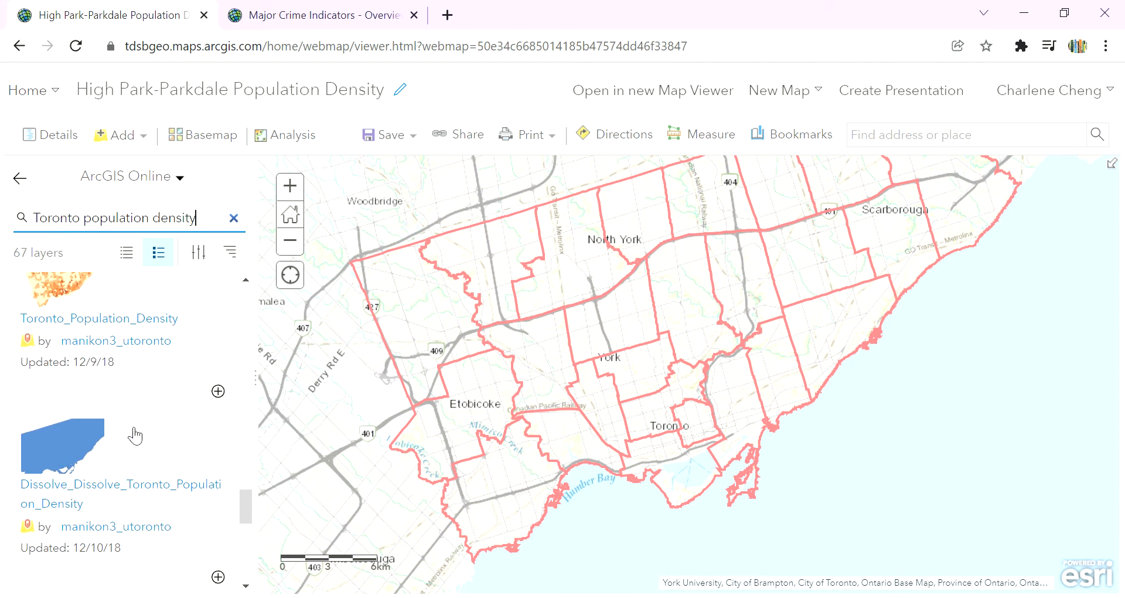
scroll(130, 452, down, 10)
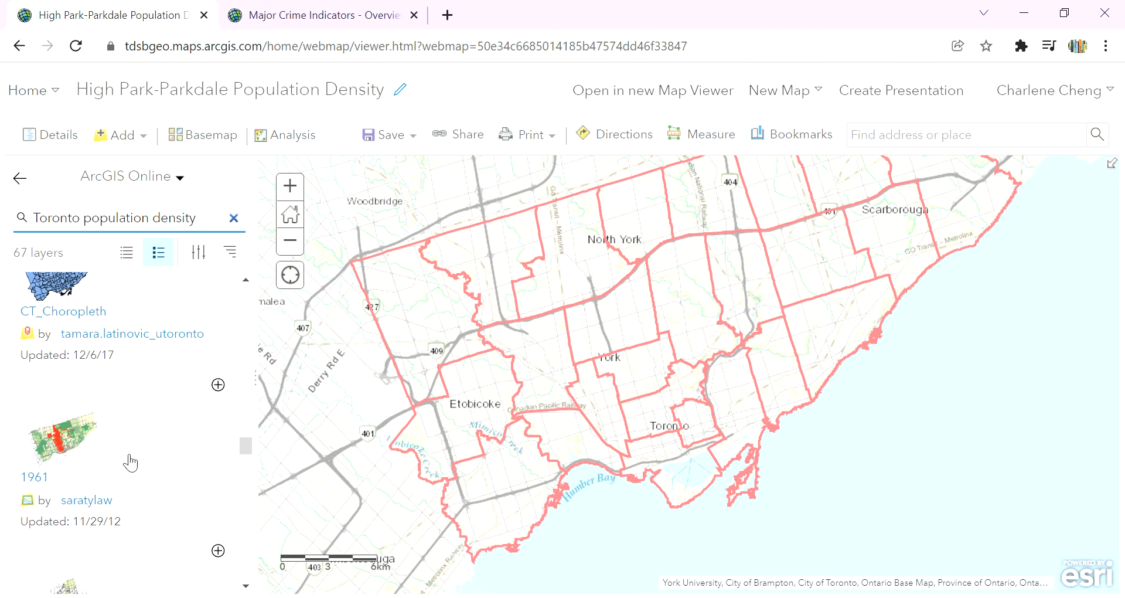
scroll(131, 463, down, 8)
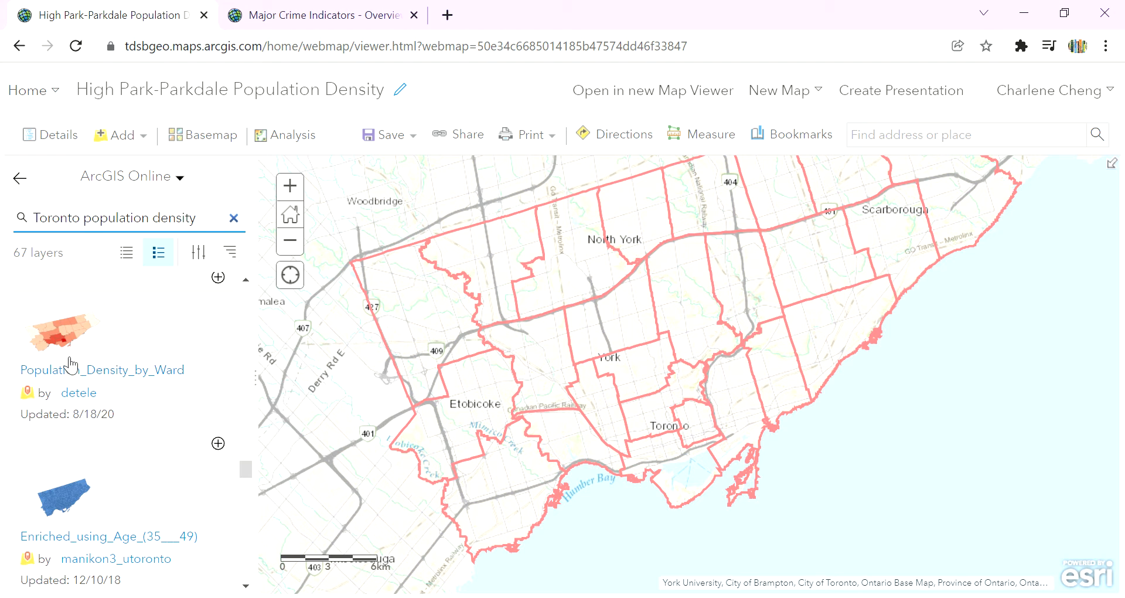
Step: Add the Population_Density_by_Ward feature layer to the map
scroll(582, 459, up, 1)
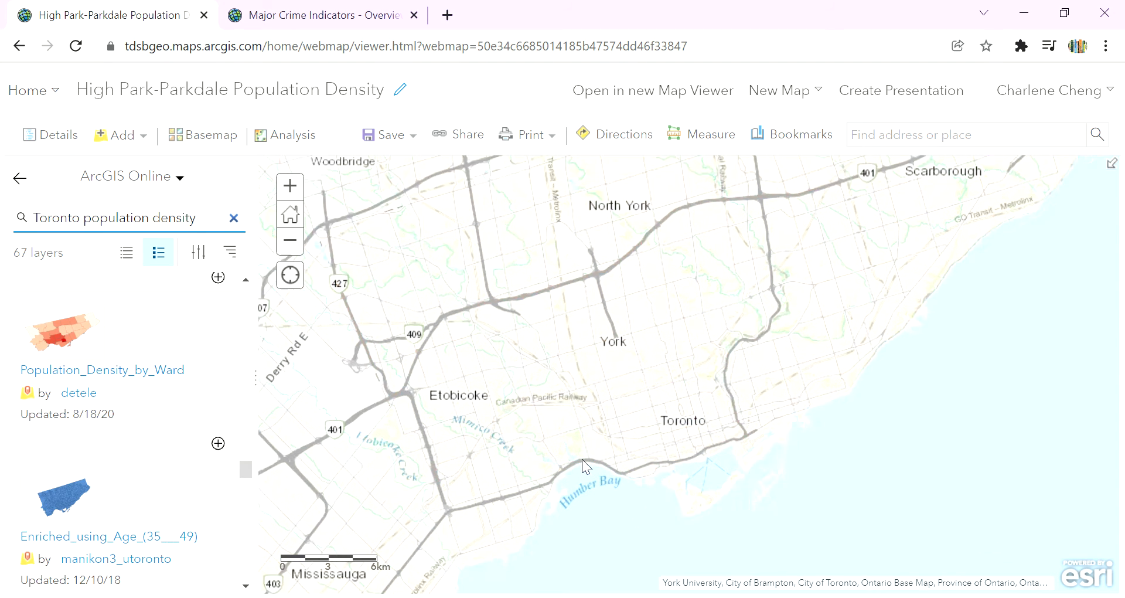
scroll(583, 459, up, 1)
drag(564, 381, 623, 347)
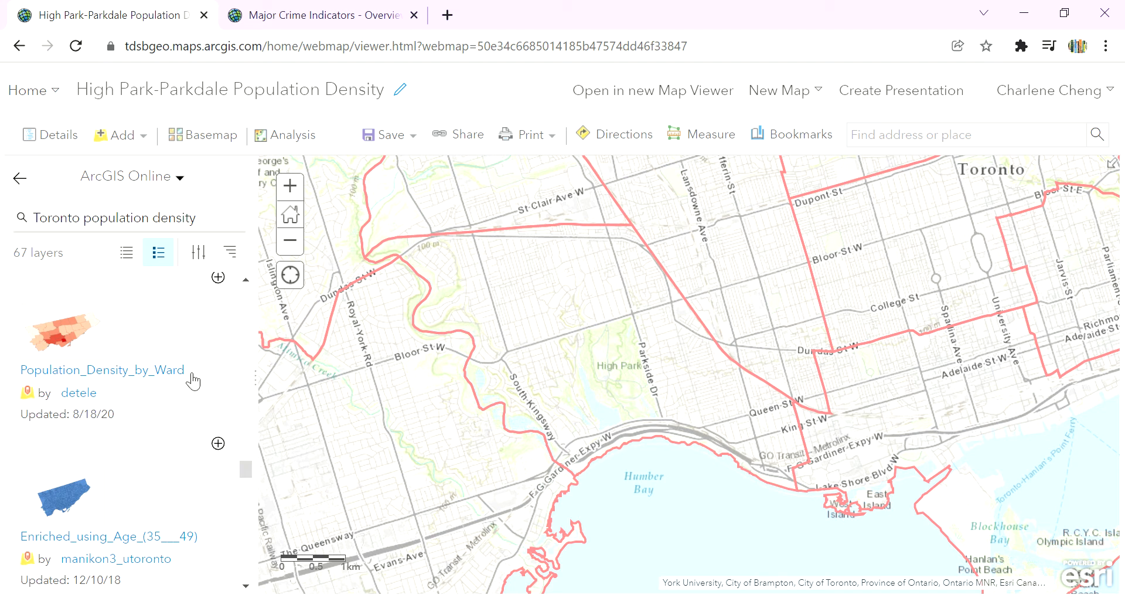
click(129, 374)
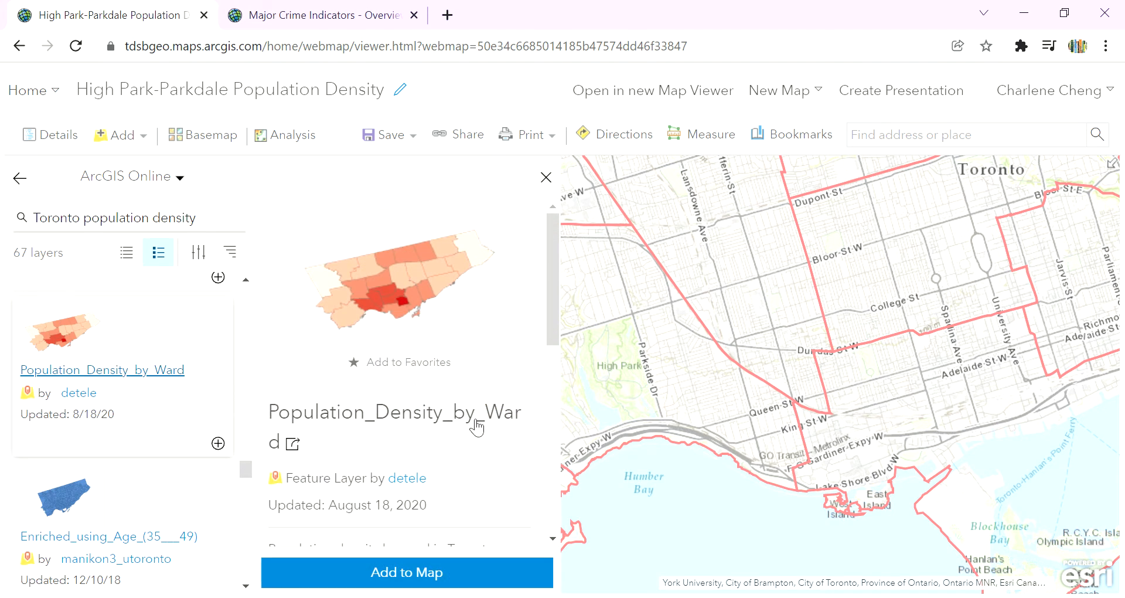
click(495, 580)
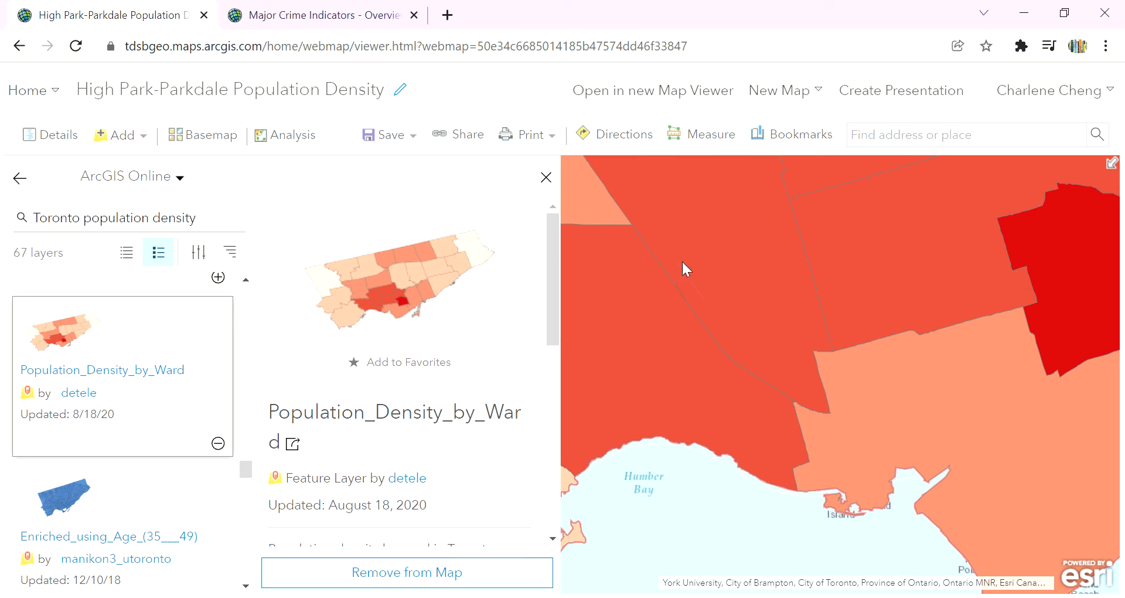
scroll(637, 340, down, 3)
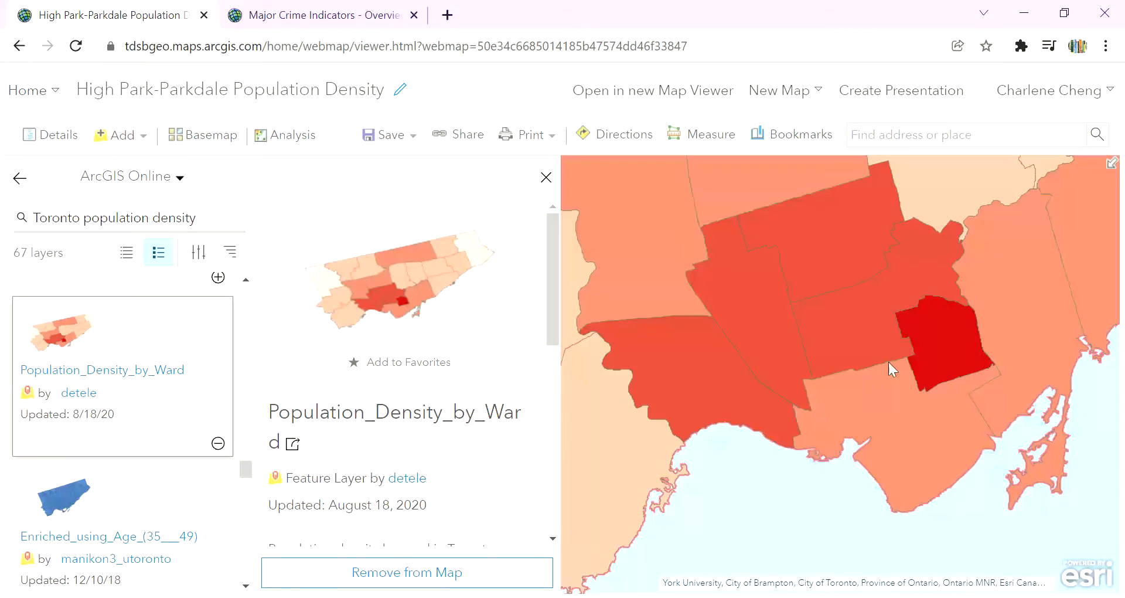
scroll(809, 389, down, 1)
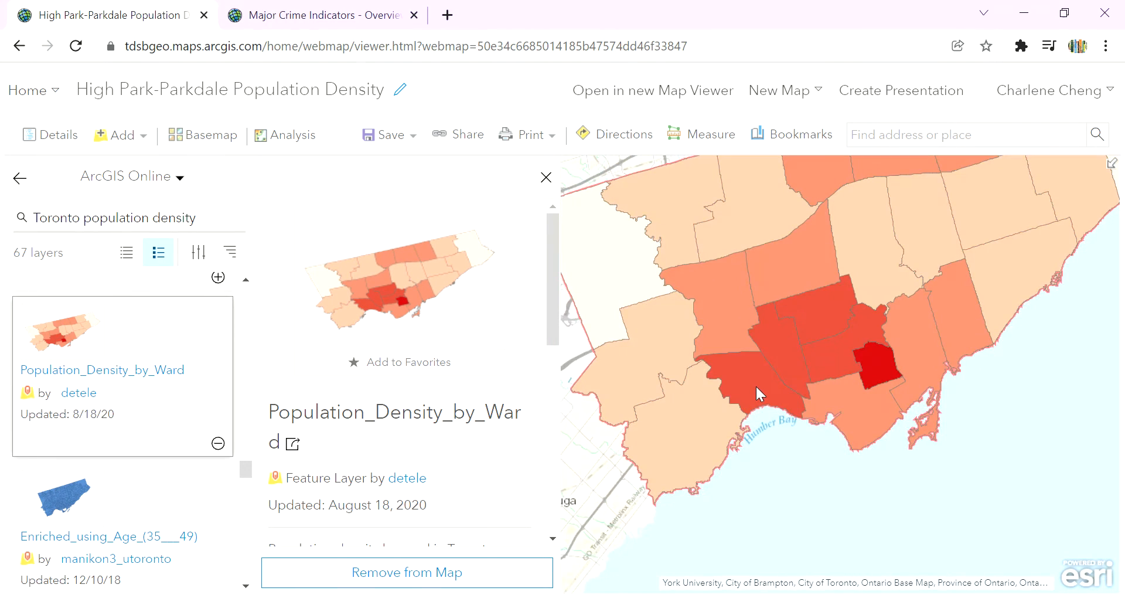
scroll(751, 387, up, 1)
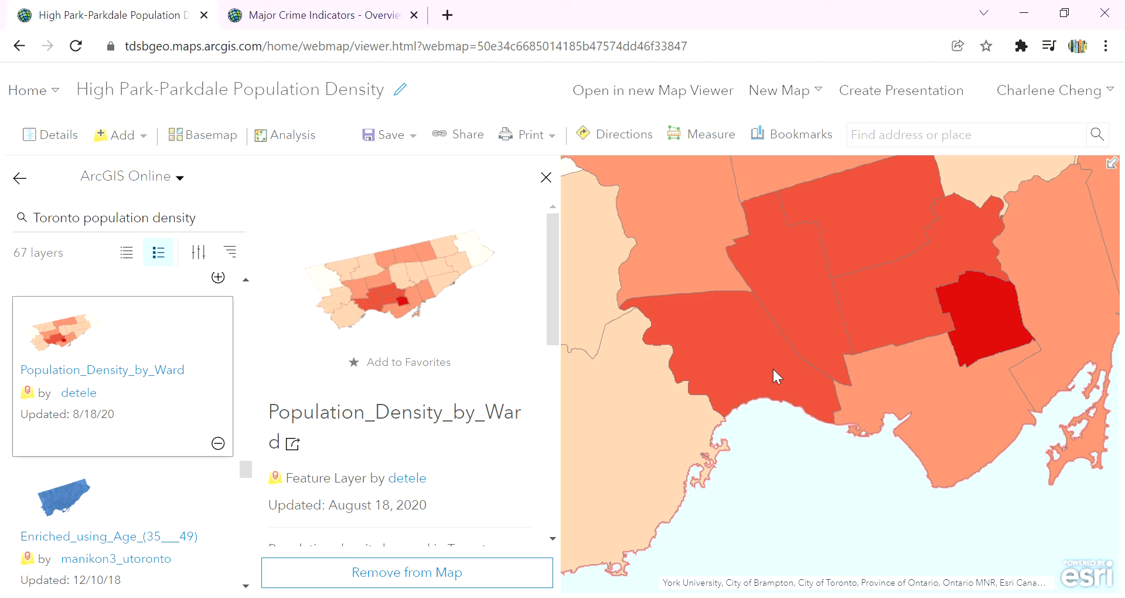
Step: Replace the Population_Density_by_Ward layer on the map with the Toronto_Population Density_Layer feature layer from the same search results
click(372, 576)
scroll(126, 425, down, 4)
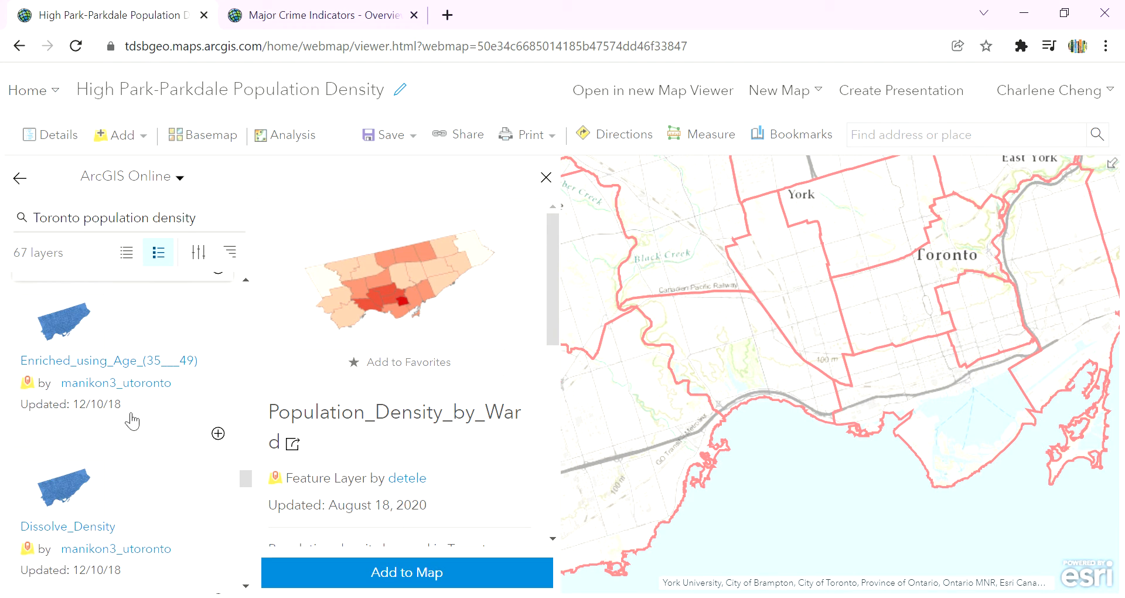
scroll(126, 416, down, 8)
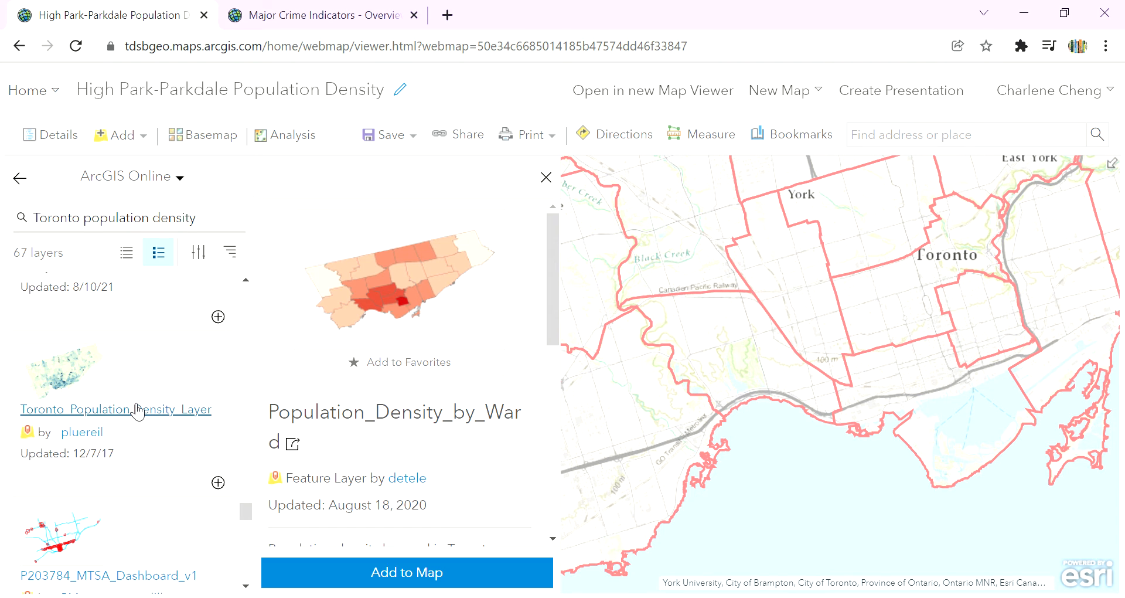
click(108, 412)
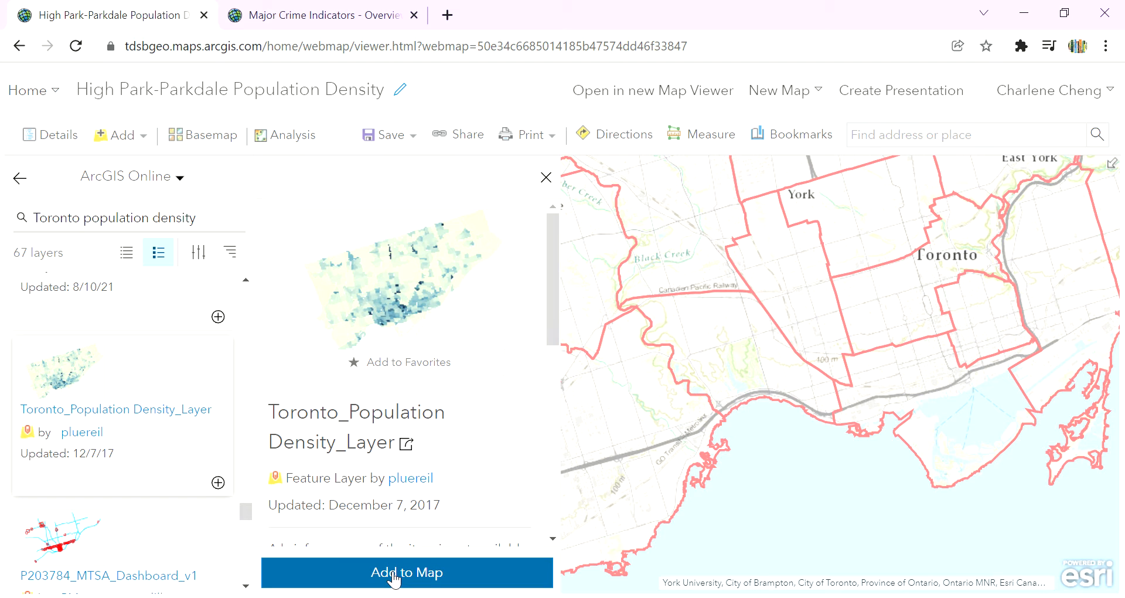
scroll(430, 493, down, 2)
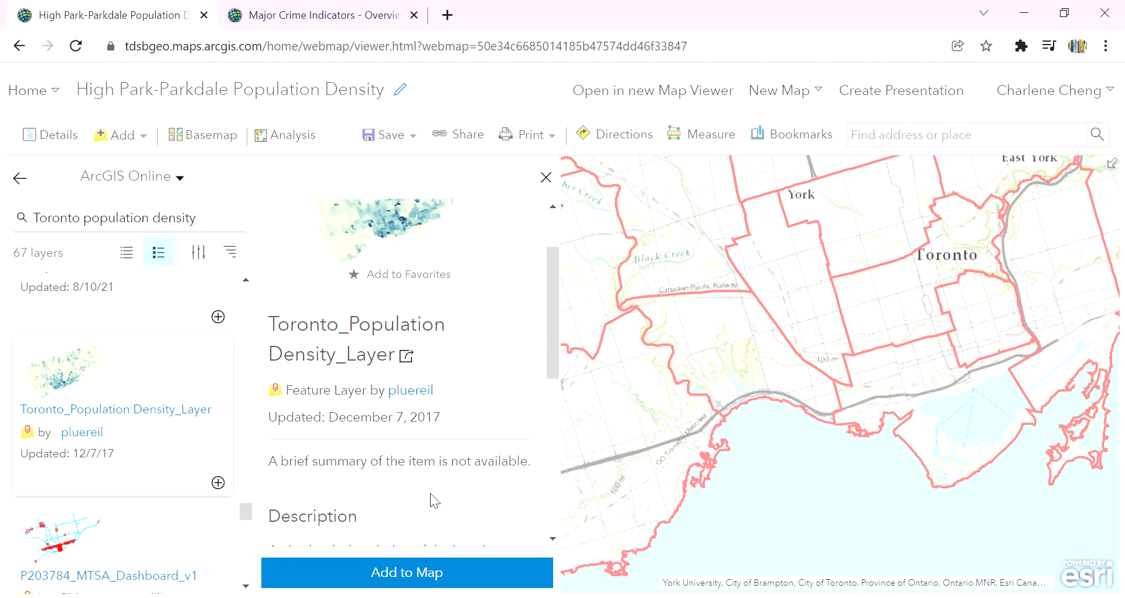
scroll(431, 493, down, 3)
scroll(413, 495, down, 2)
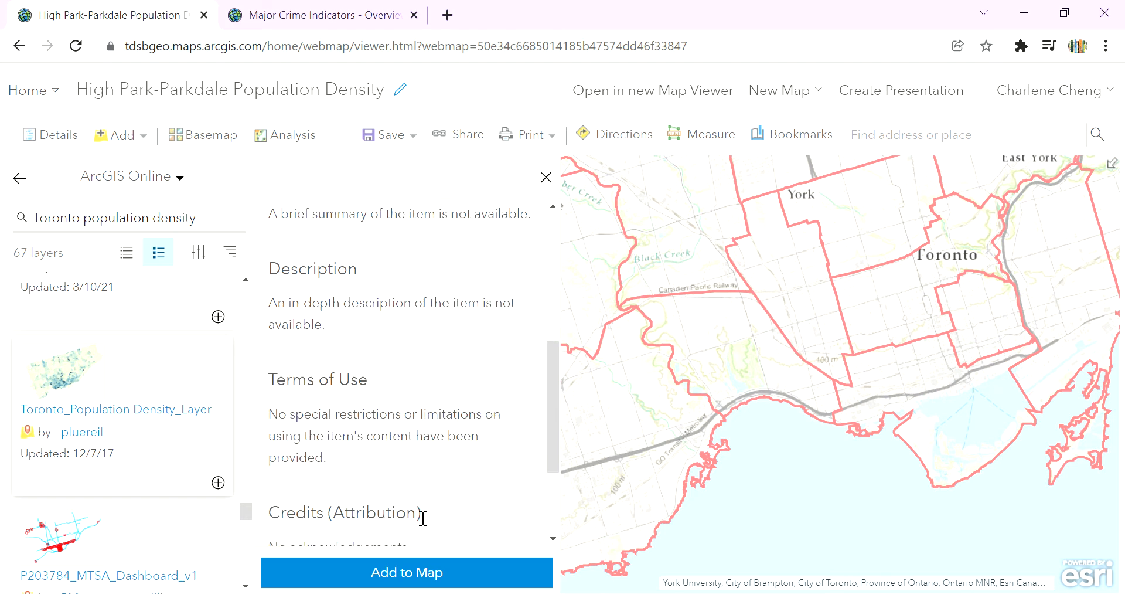
click(389, 574)
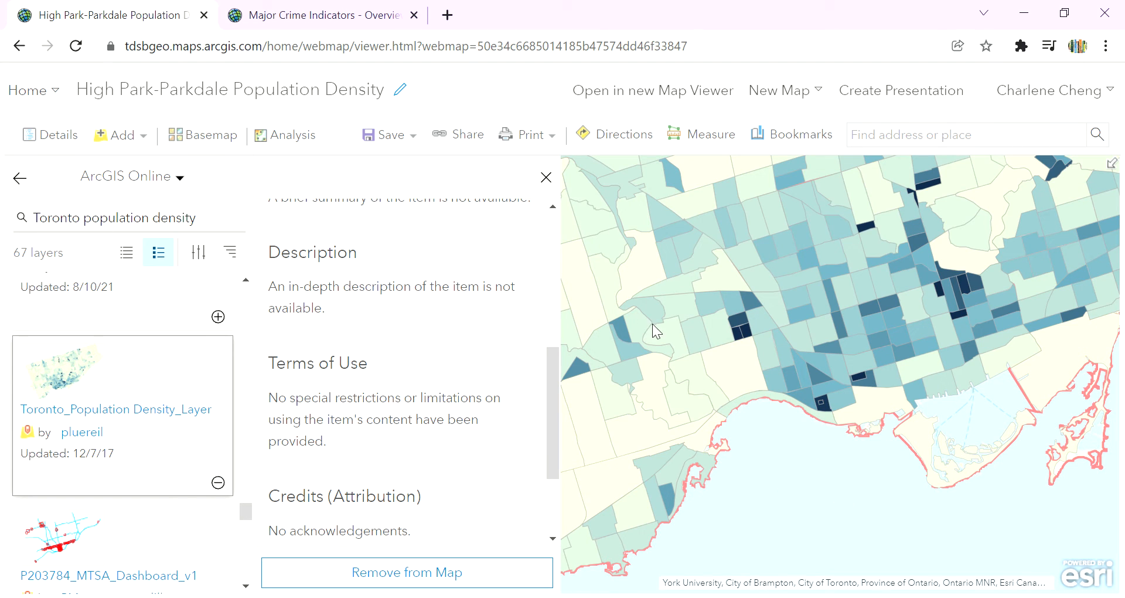
click(547, 178)
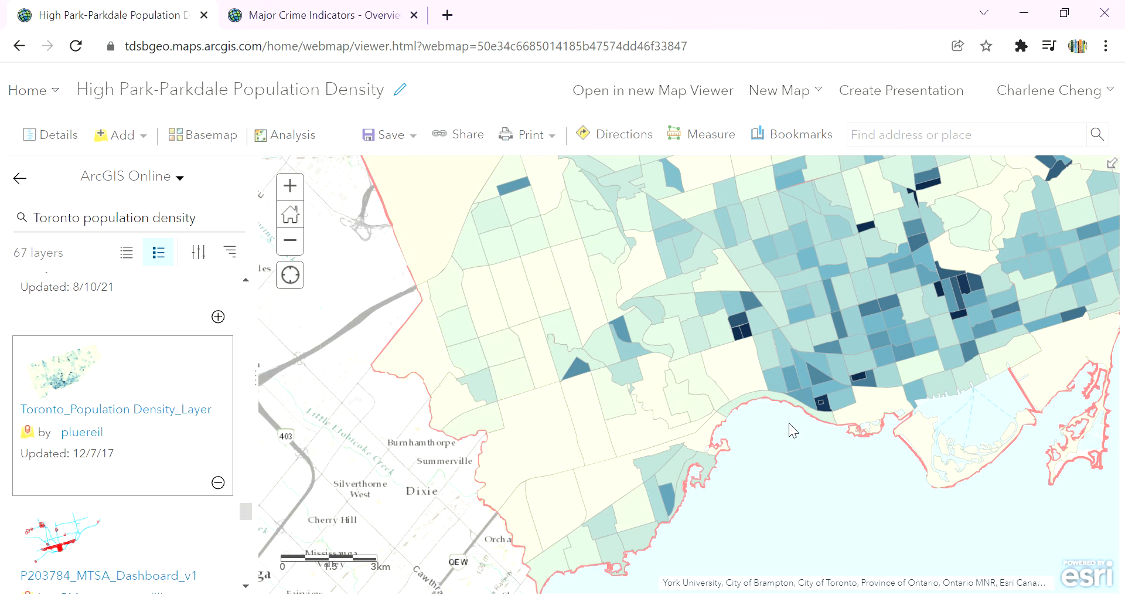
Step: Leave the layer search, check the population density colour scale in the legend, and show the map's list of layers
drag(788, 423, 531, 489)
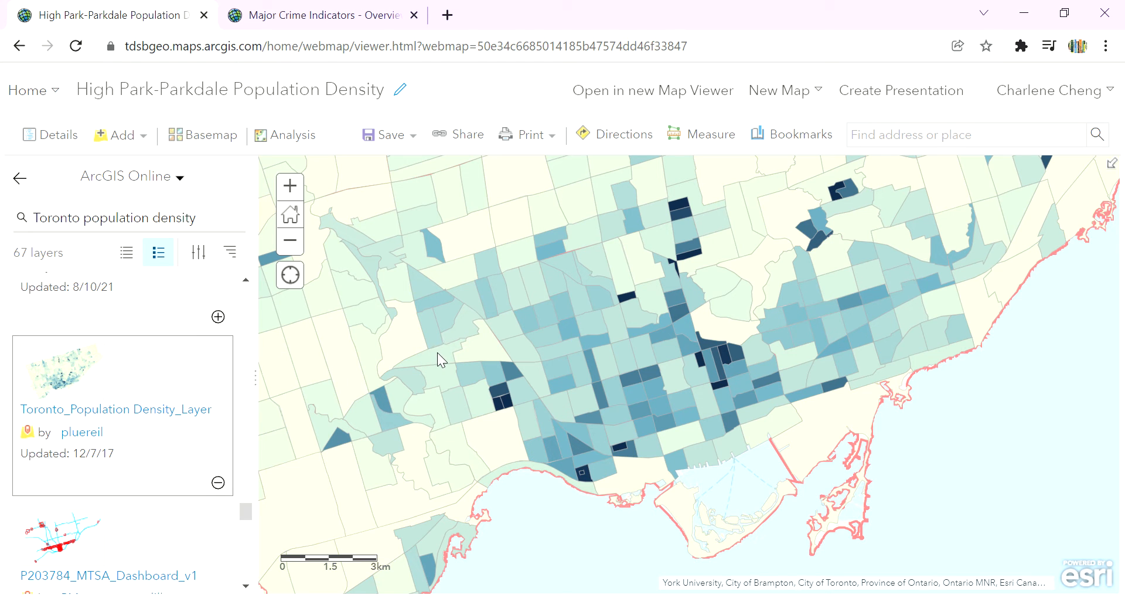
scroll(437, 353, down, 1)
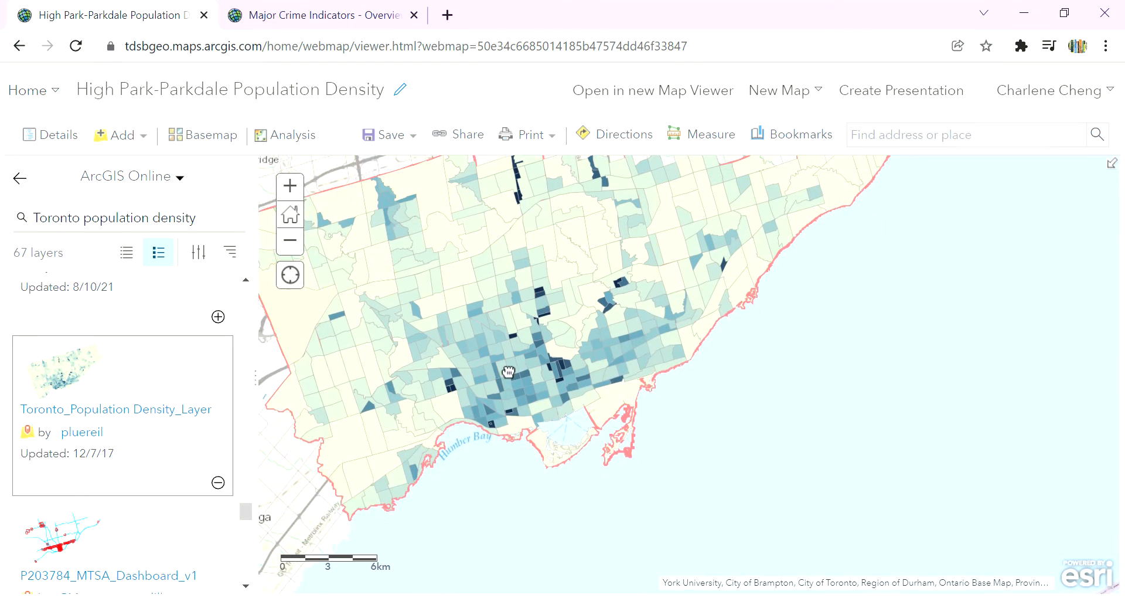
drag(509, 372, 489, 425)
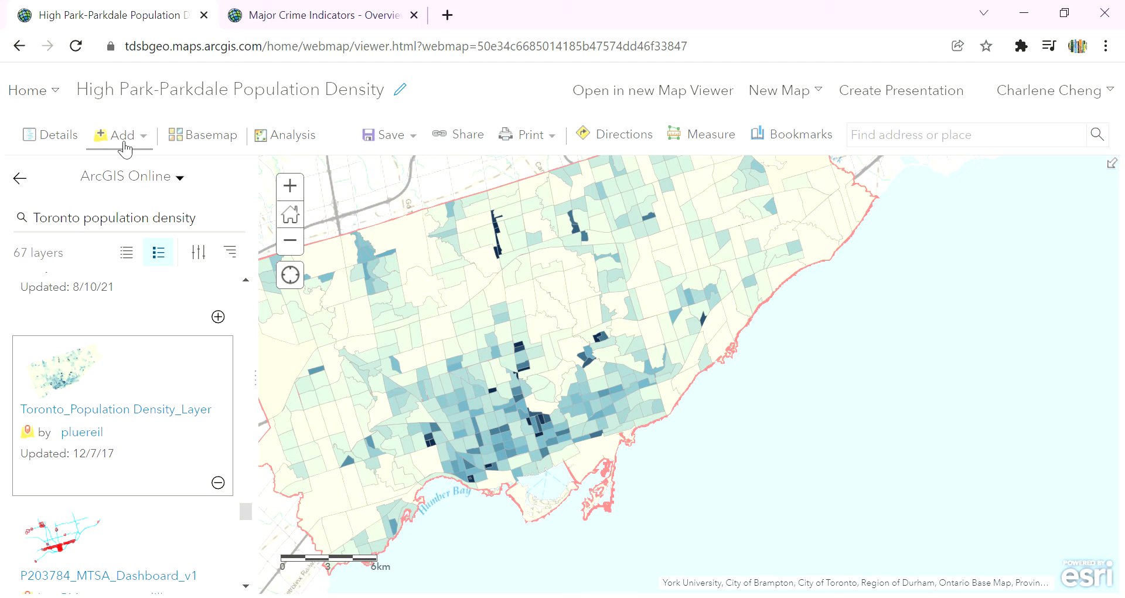
click(20, 178)
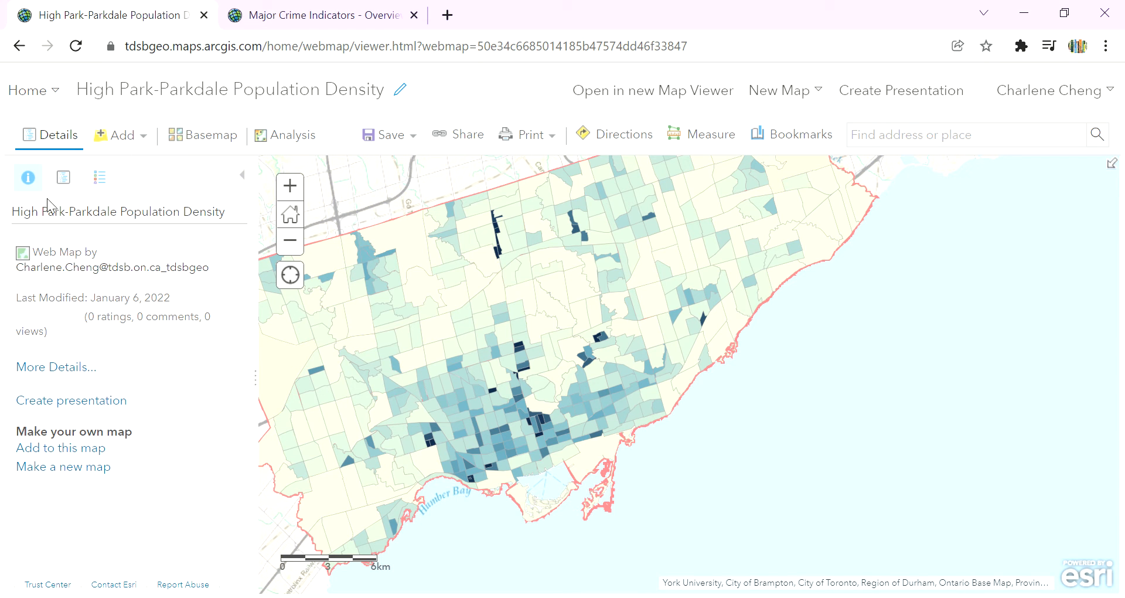
click(101, 183)
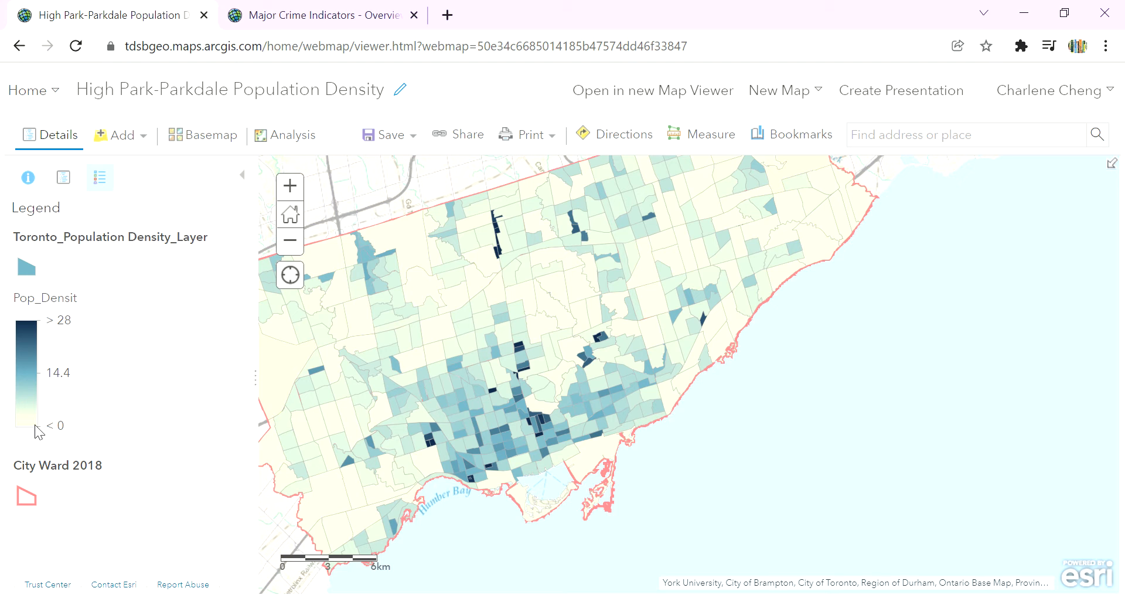
click(64, 178)
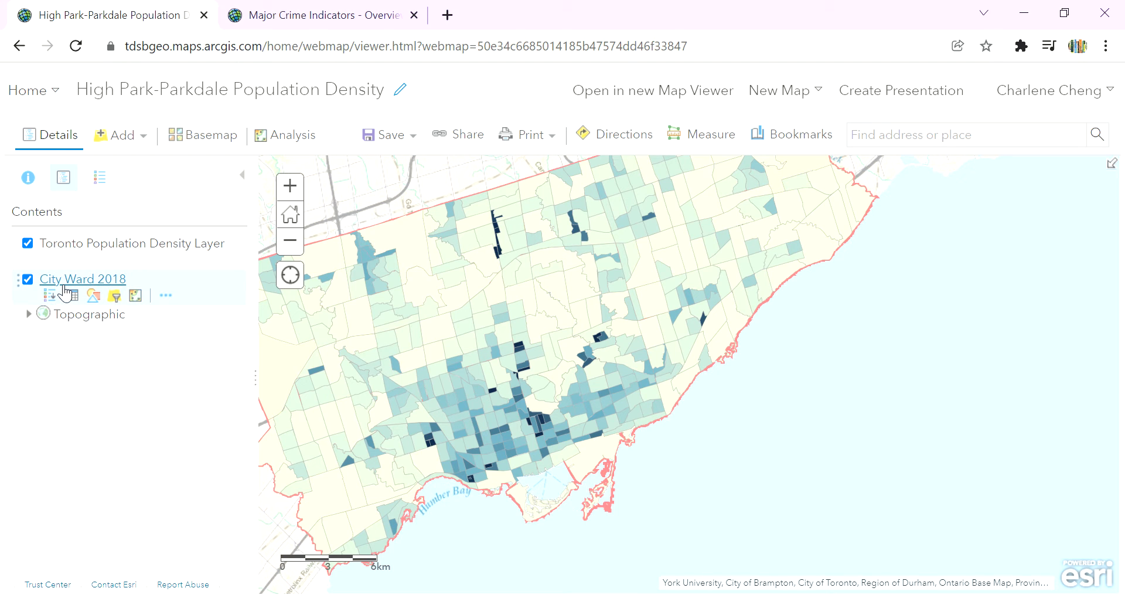
click(166, 295)
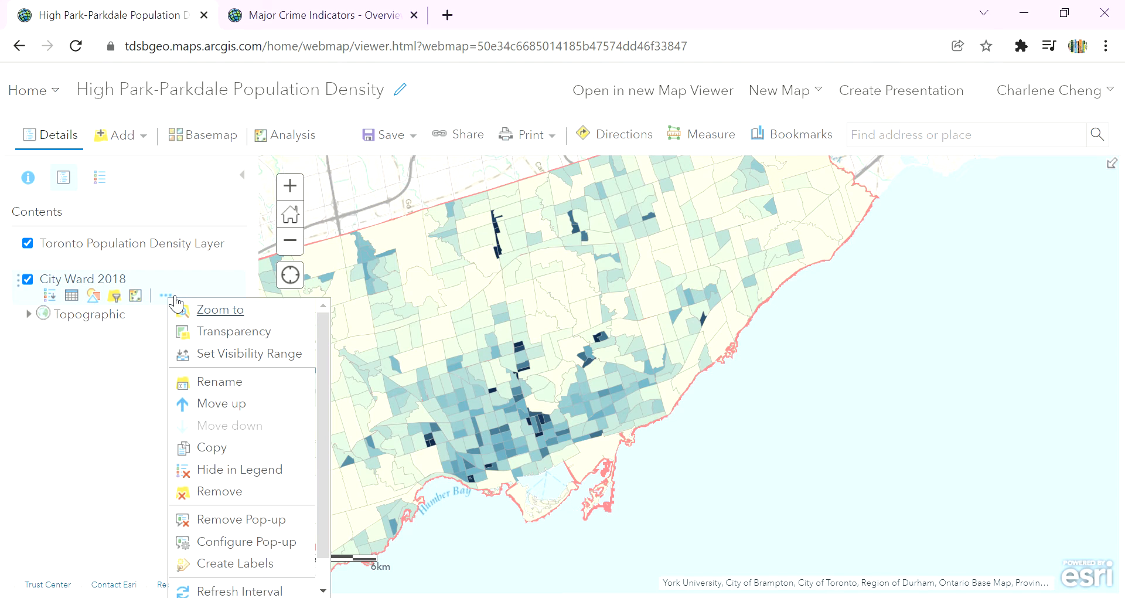
click(232, 332)
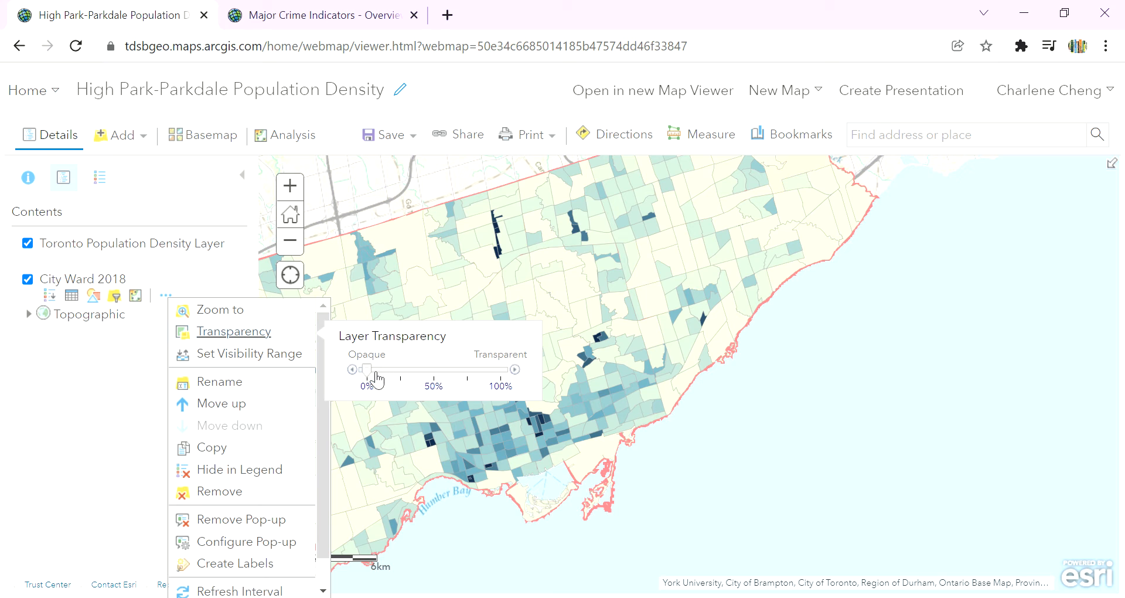
drag(376, 372, 350, 370)
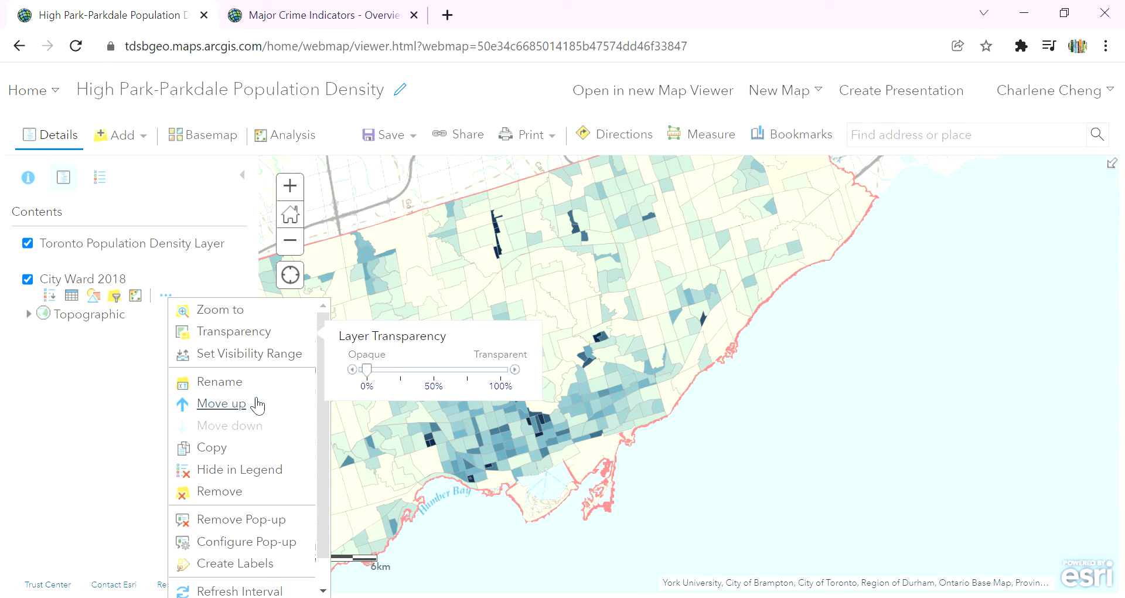
click(139, 397)
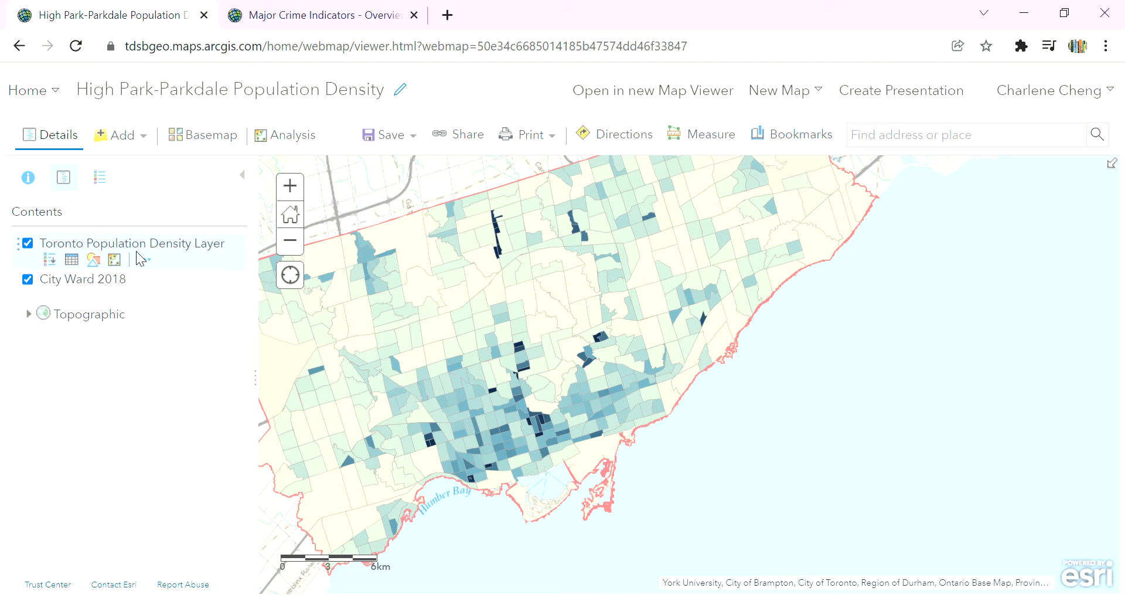
Step: Set the Toronto Population Density Layer's transparency to about 35% to reveal the ward boundaries and basemap beneath it
click(145, 259)
click(207, 304)
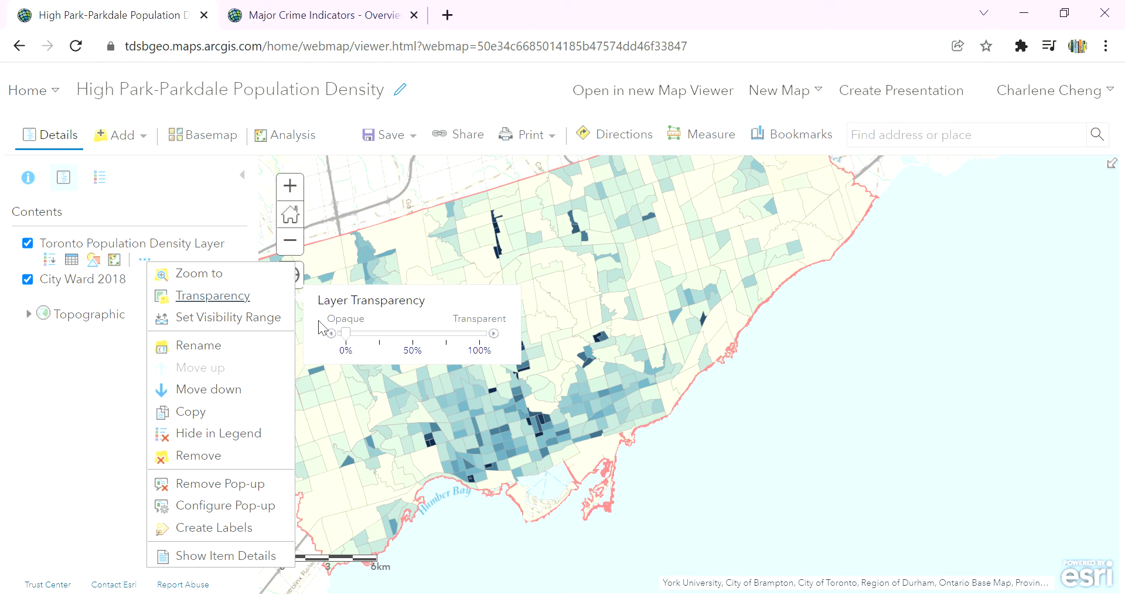
drag(351, 333, 398, 340)
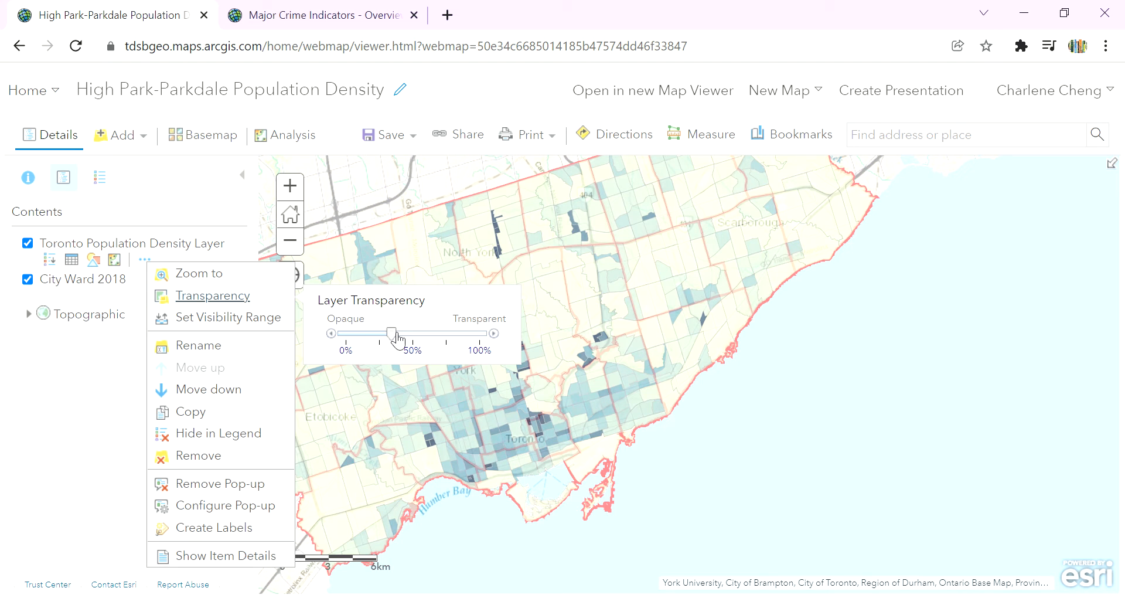
click(719, 487)
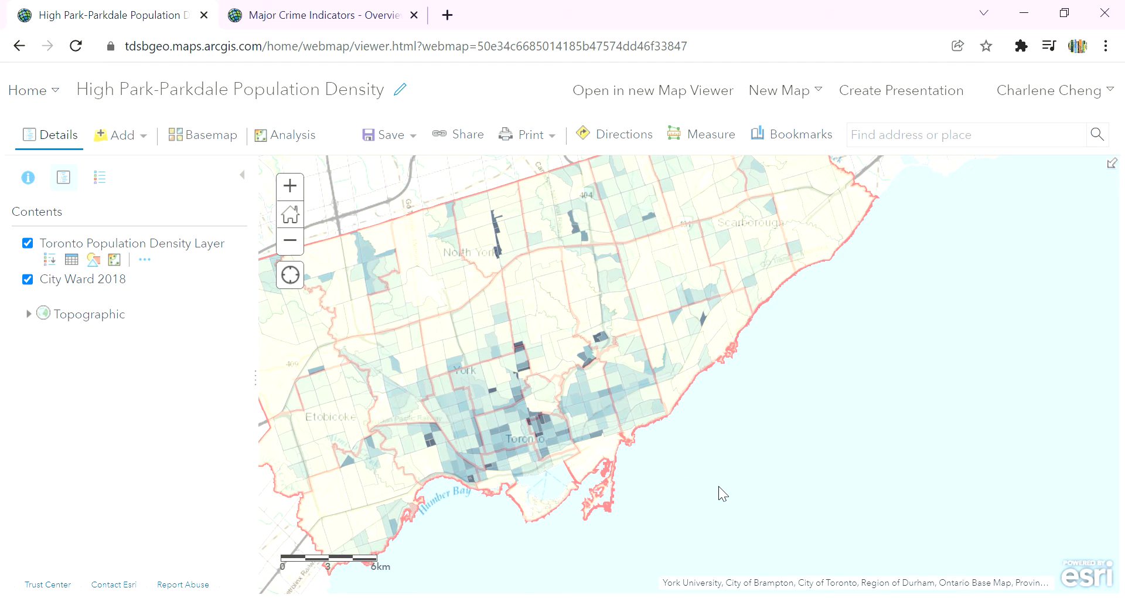
Step: Examine the population density pattern across Toronto and up close around High Park, Parkdale and Humber Bay
drag(551, 354, 676, 346)
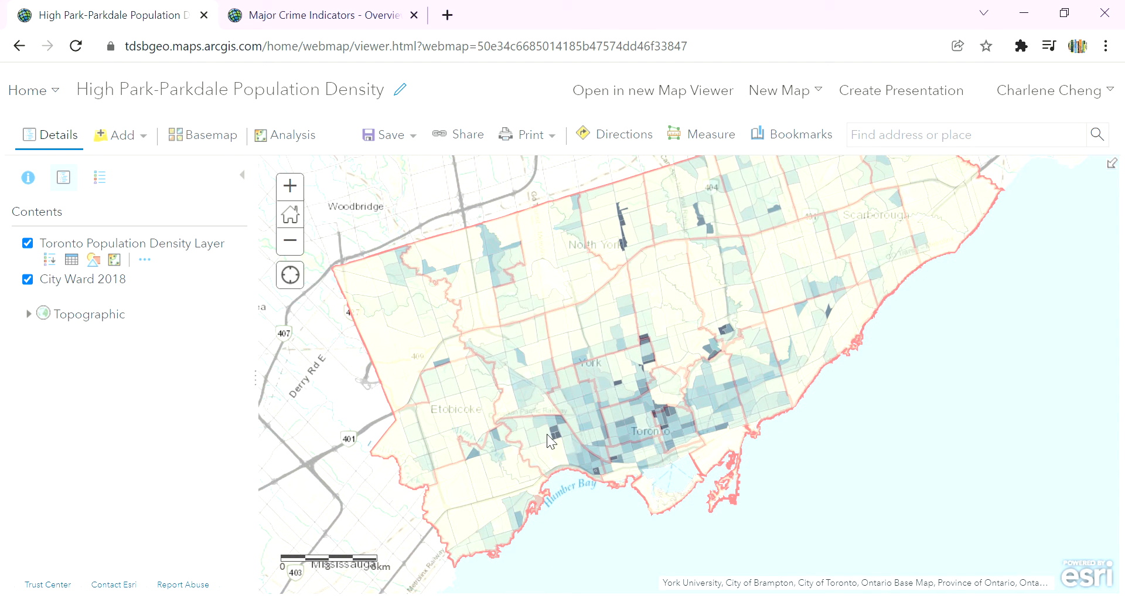
drag(613, 400, 579, 387)
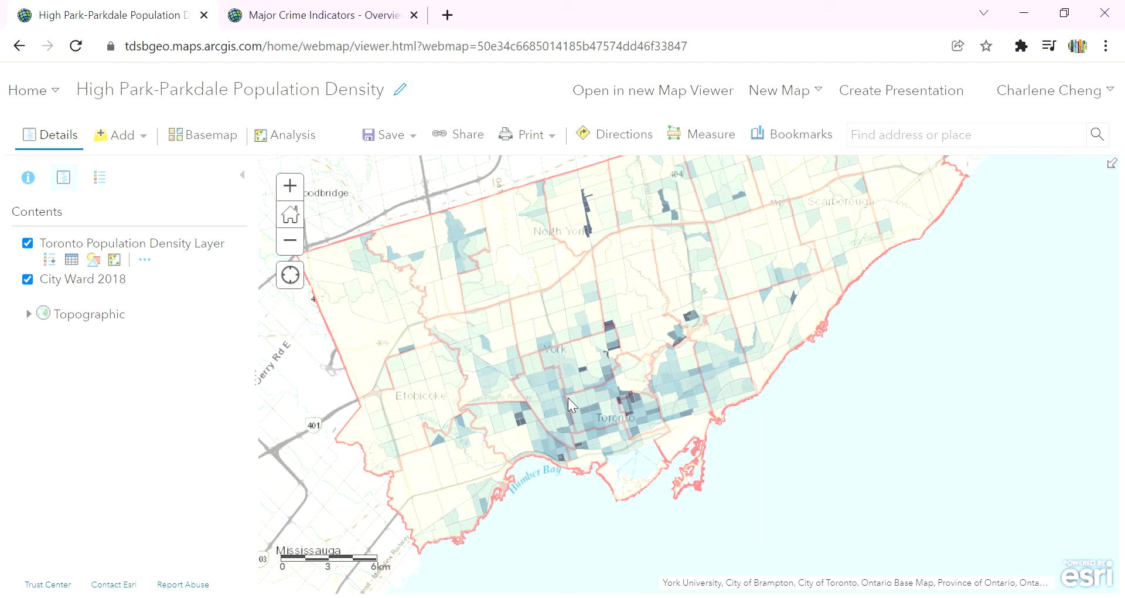
drag(624, 476, 601, 429)
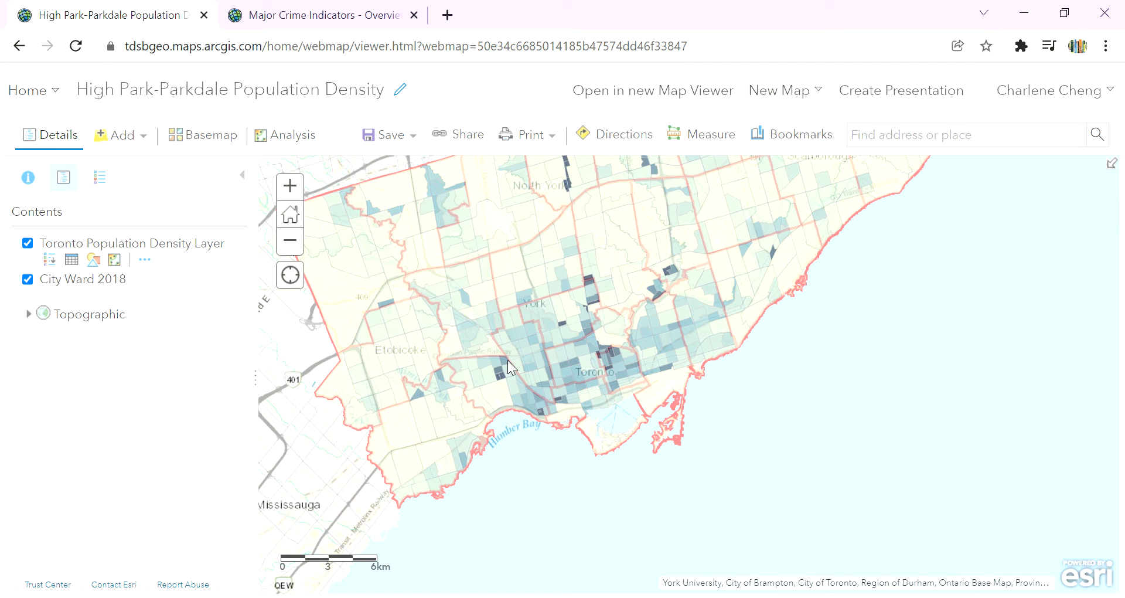
scroll(544, 445, up, 2)
drag(436, 305, 646, 413)
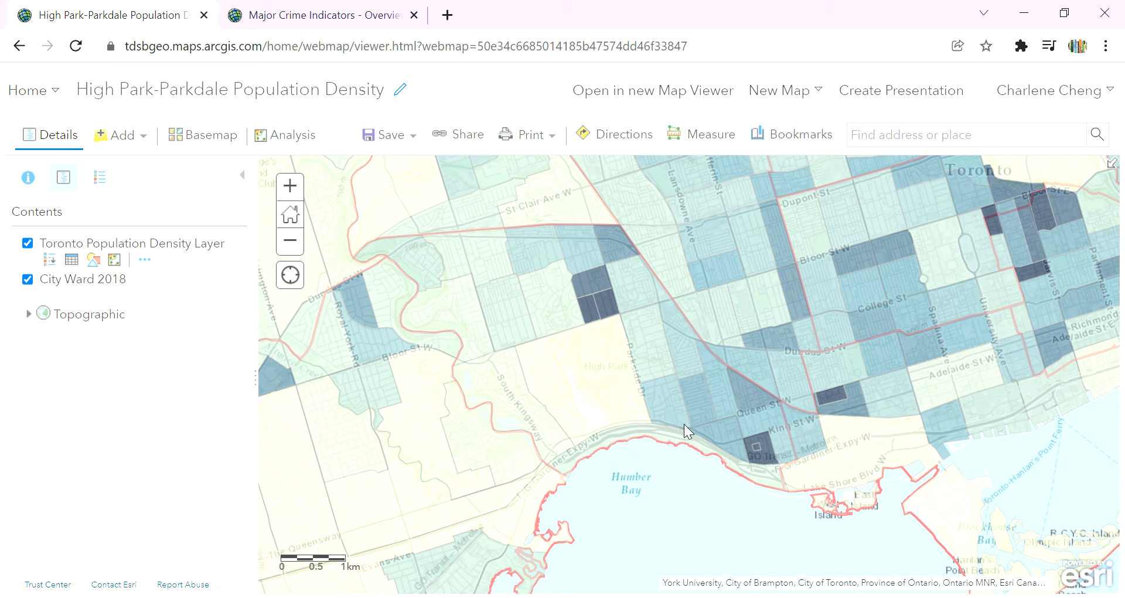
drag(684, 424, 613, 401)
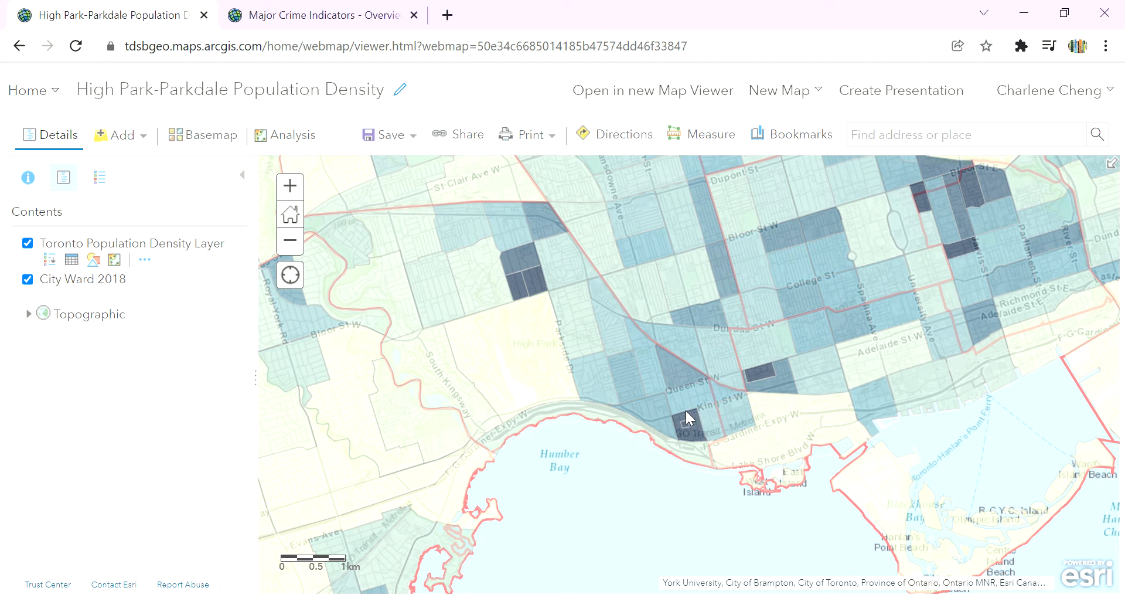
drag(662, 414, 688, 411)
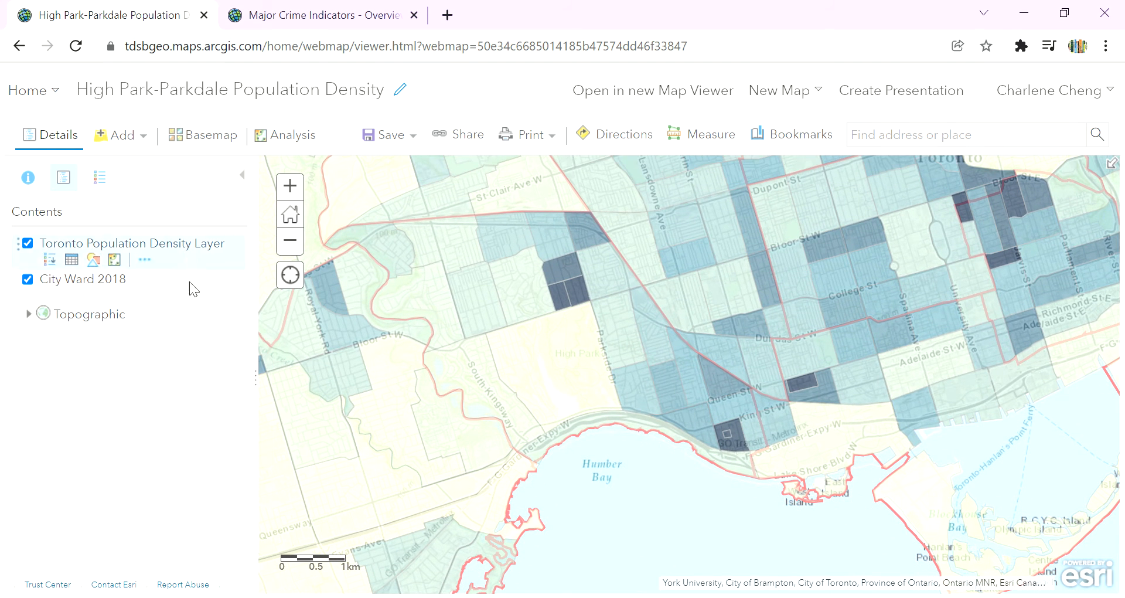
Step: Search the ArcGIS Online layers for "Toronto cycling accidents"
mouse_move(196, 302)
click(138, 141)
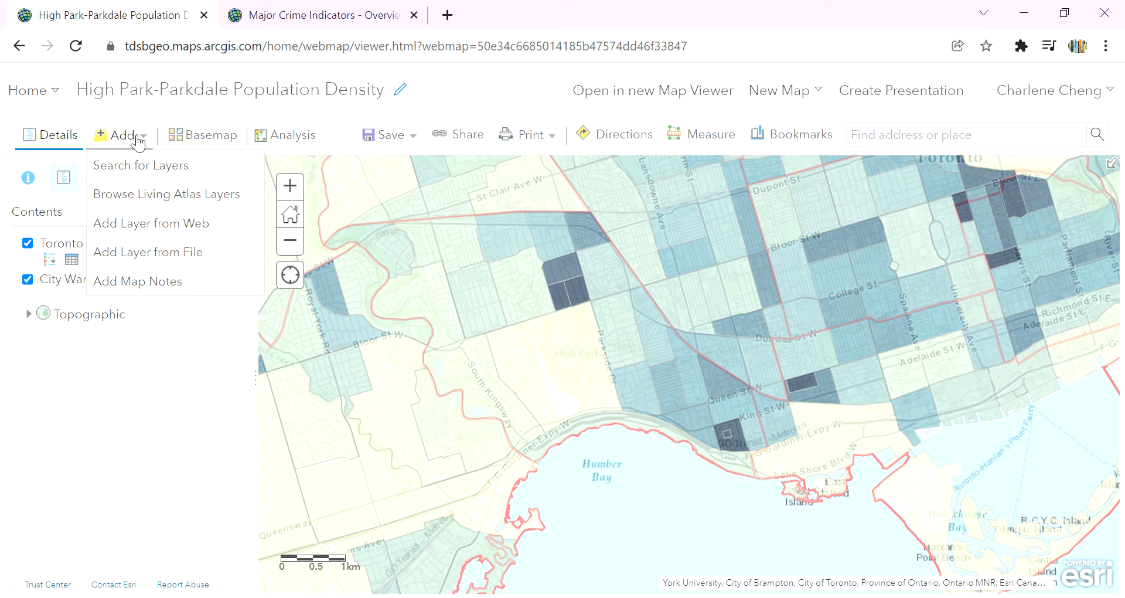
click(143, 170)
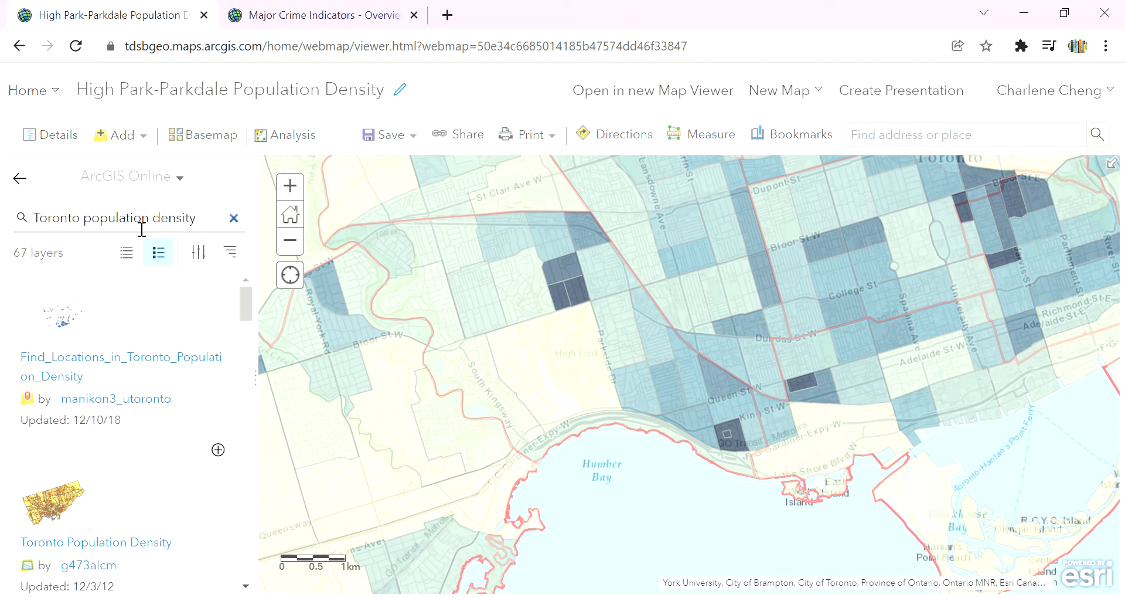
click(212, 227)
drag(208, 228, 89, 222)
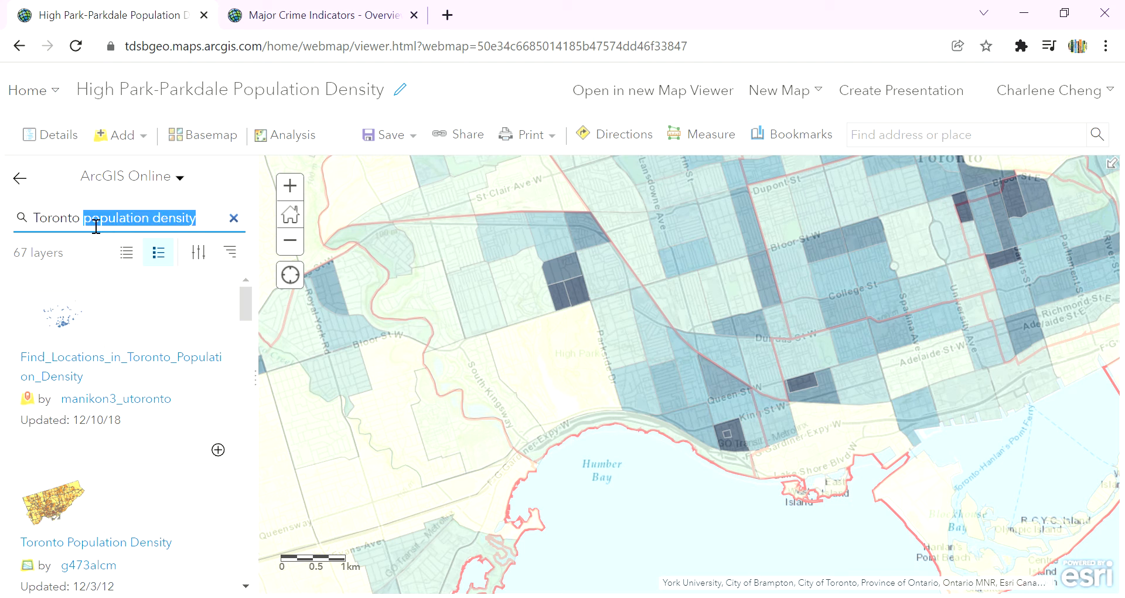
key(BackSpace)
text(cy)
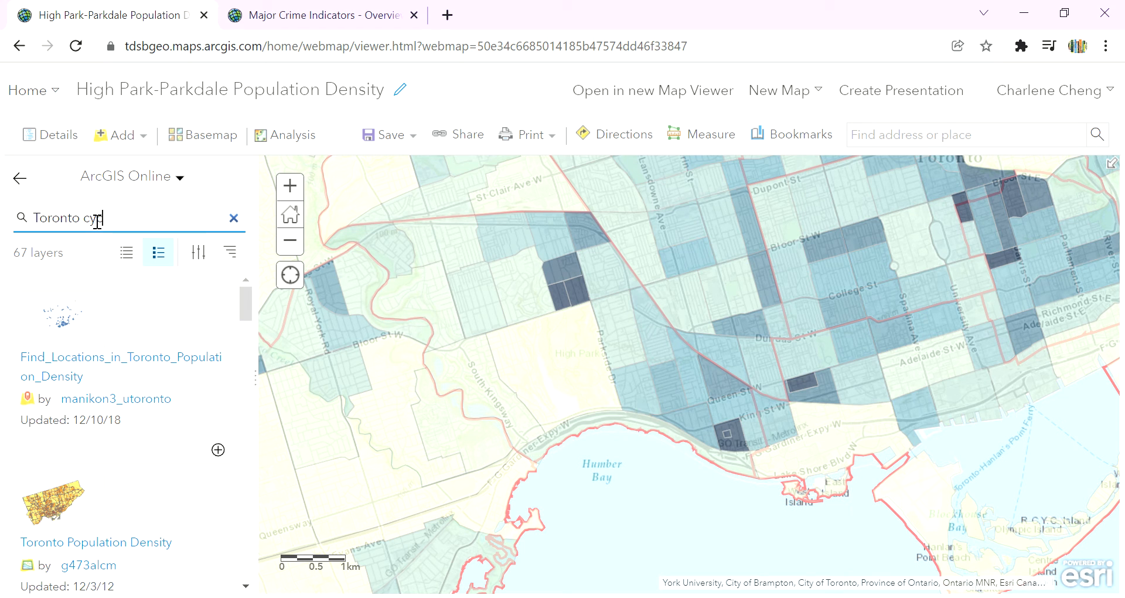
text(cling accidents)
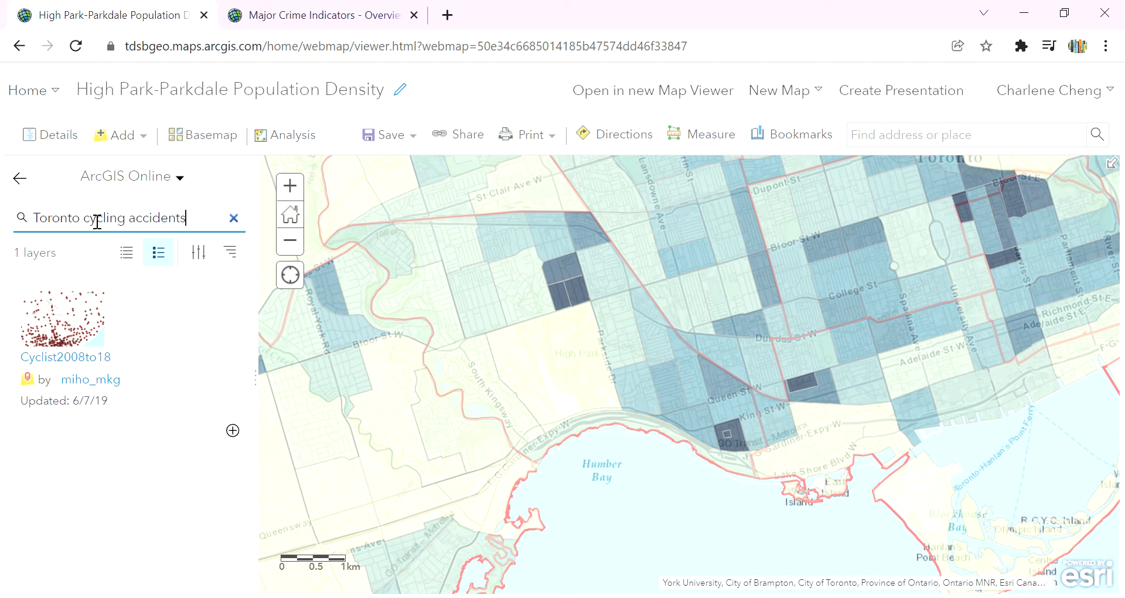
Step: Open the details of the Cyclist2008to18 feature layer and read its summary, description and terms of use
click(78, 364)
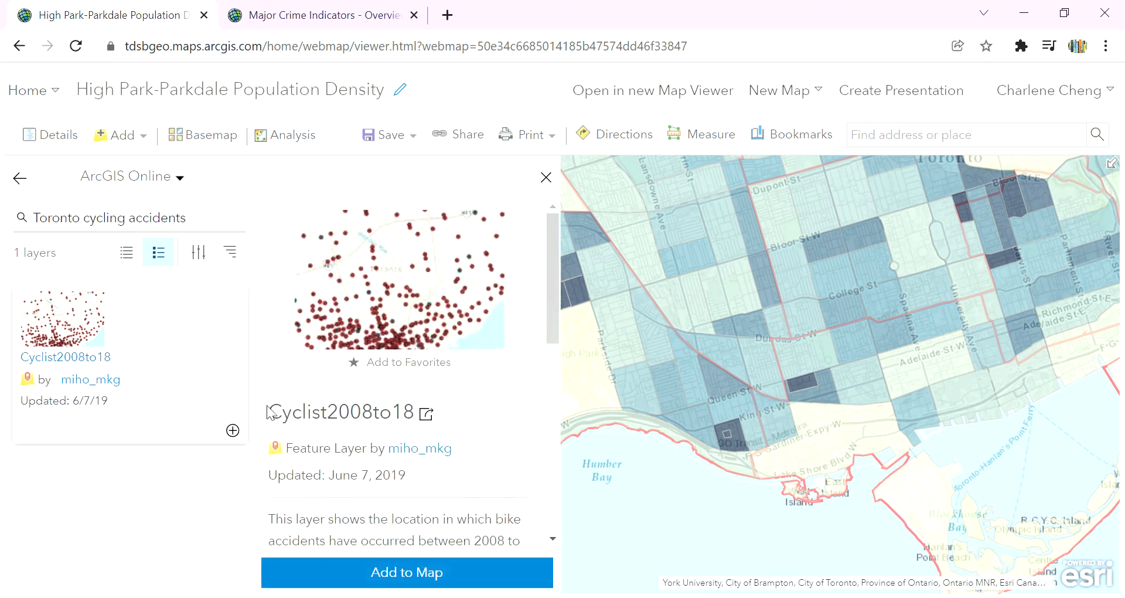
scroll(469, 457, down, 1)
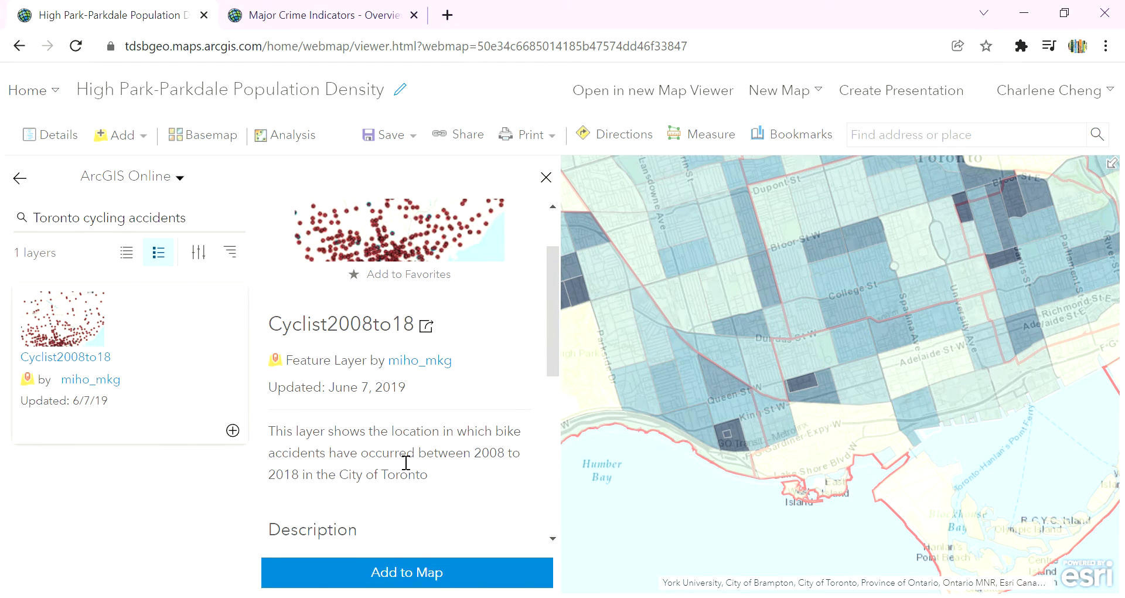
scroll(462, 462, down, 3)
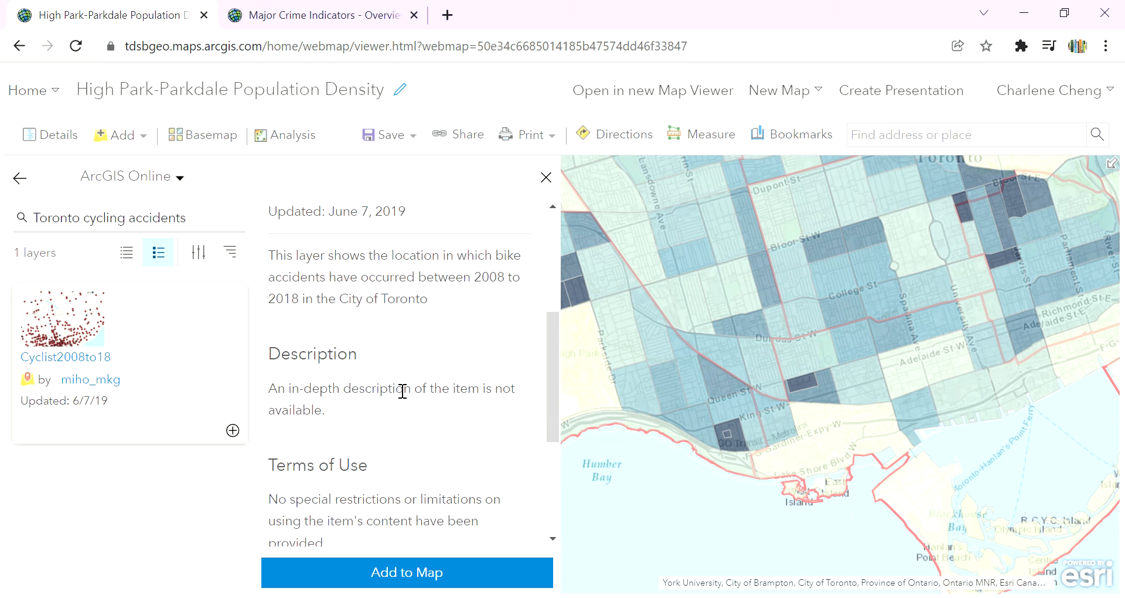
scroll(352, 369, up, 3)
scroll(384, 372, up, 2)
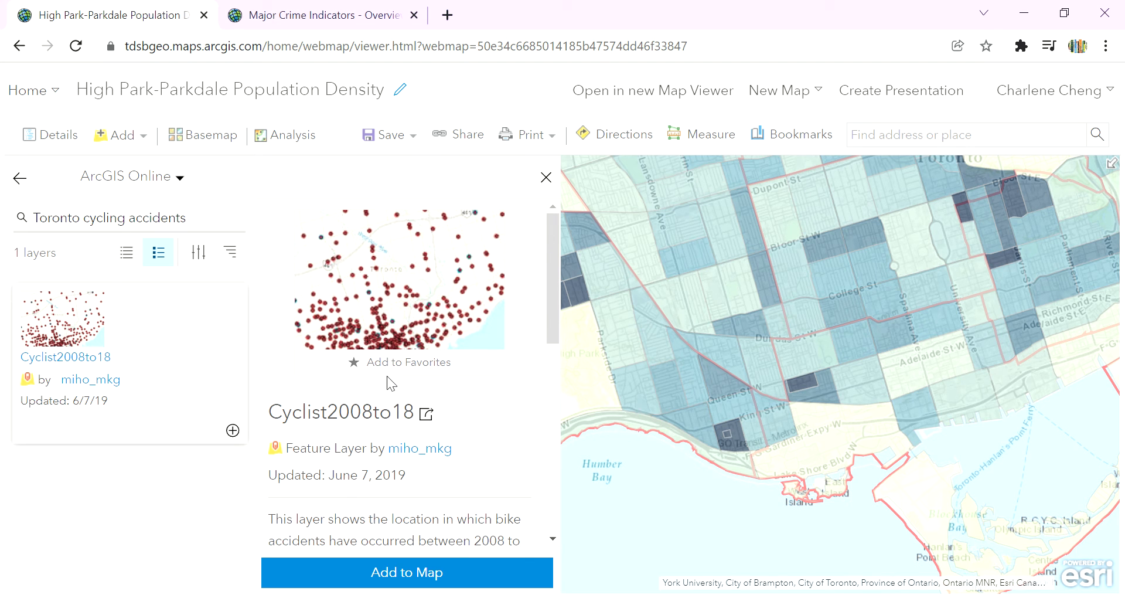
Step: Add the Cyclist2008to18 feature layer to the map and close its details
click(428, 580)
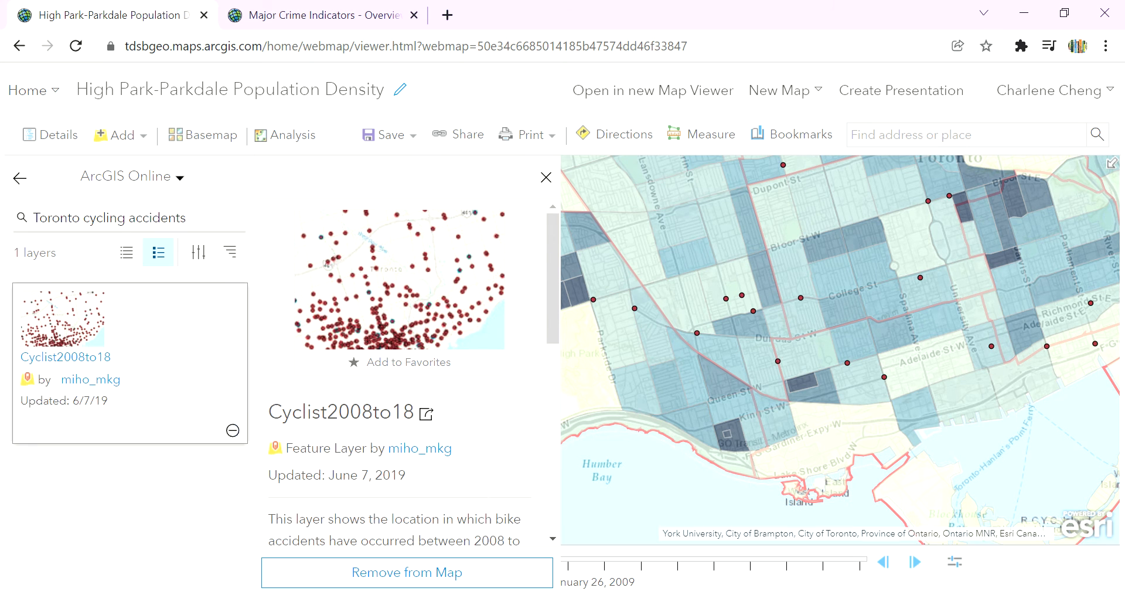
click(546, 177)
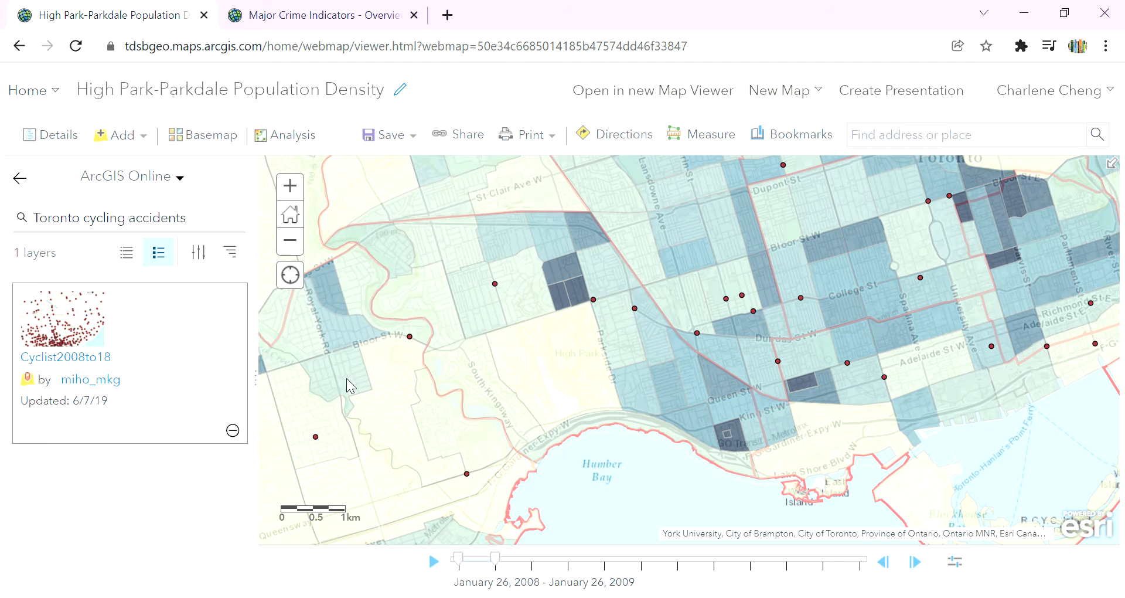
Step: Examine the cycling accident points against population density across Toronto and up close around High Park and Parkdale
scroll(544, 369, down, 3)
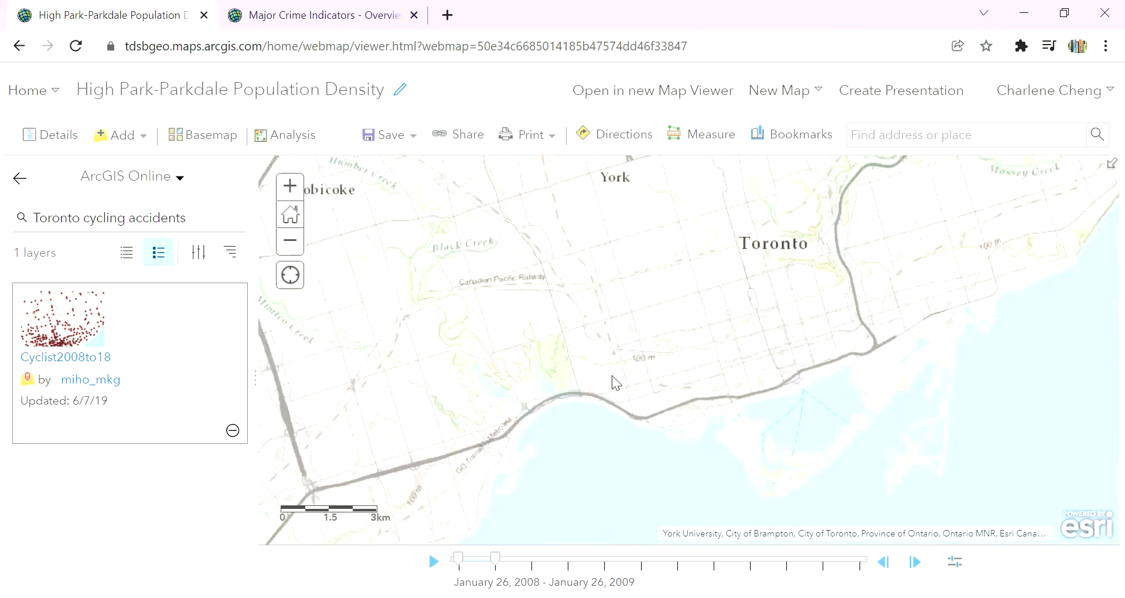
scroll(528, 361, up, 2)
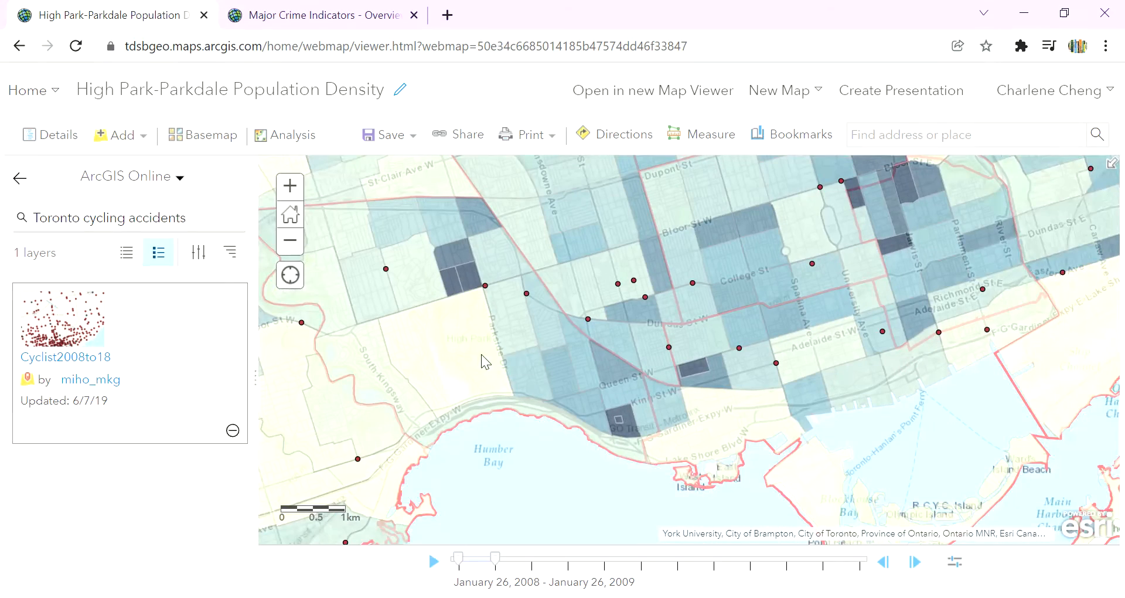
drag(485, 359, 630, 381)
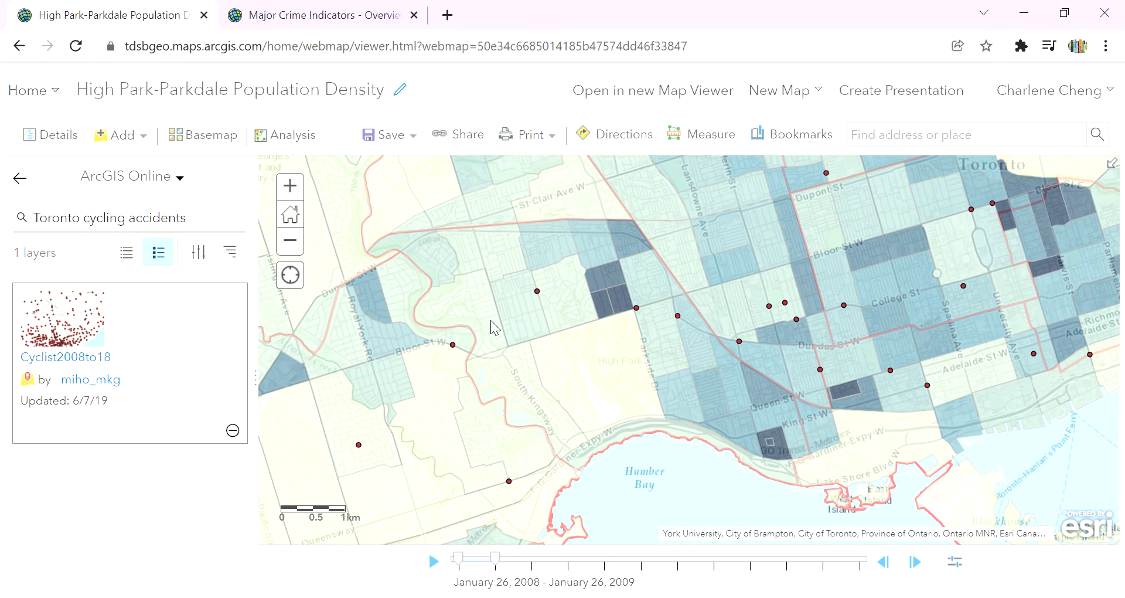
drag(641, 315, 607, 308)
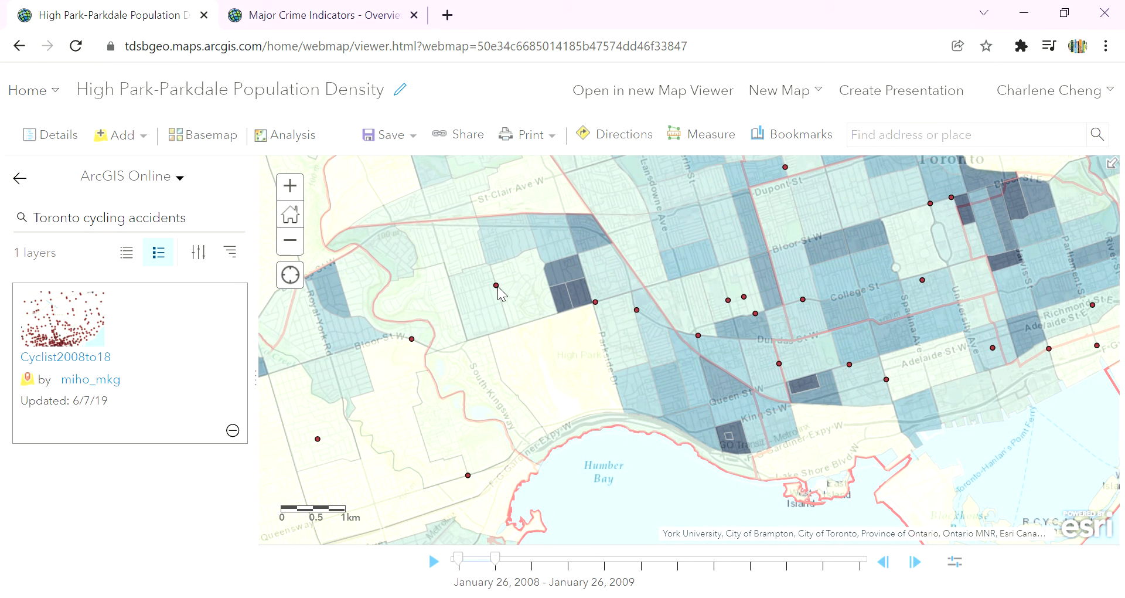
drag(676, 343, 653, 338)
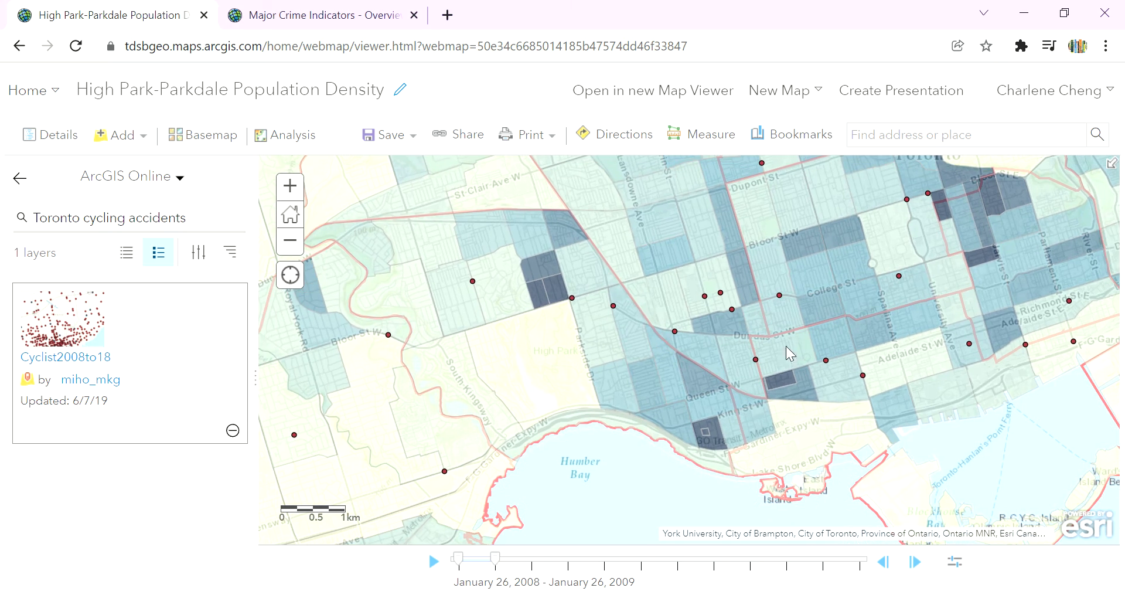
scroll(633, 367, up, 1)
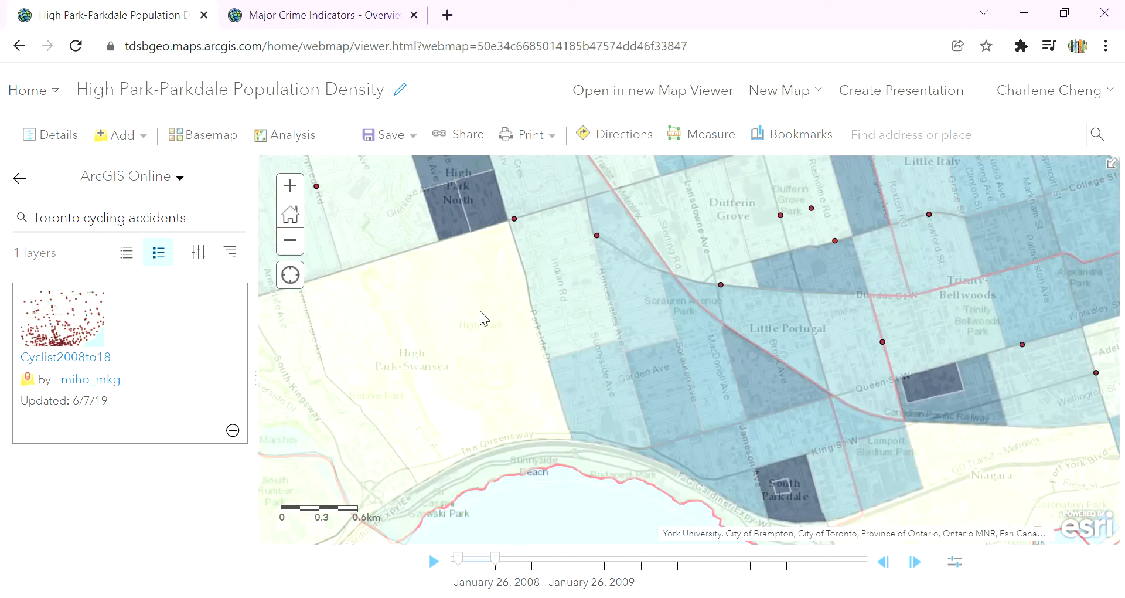
drag(483, 319, 617, 354)
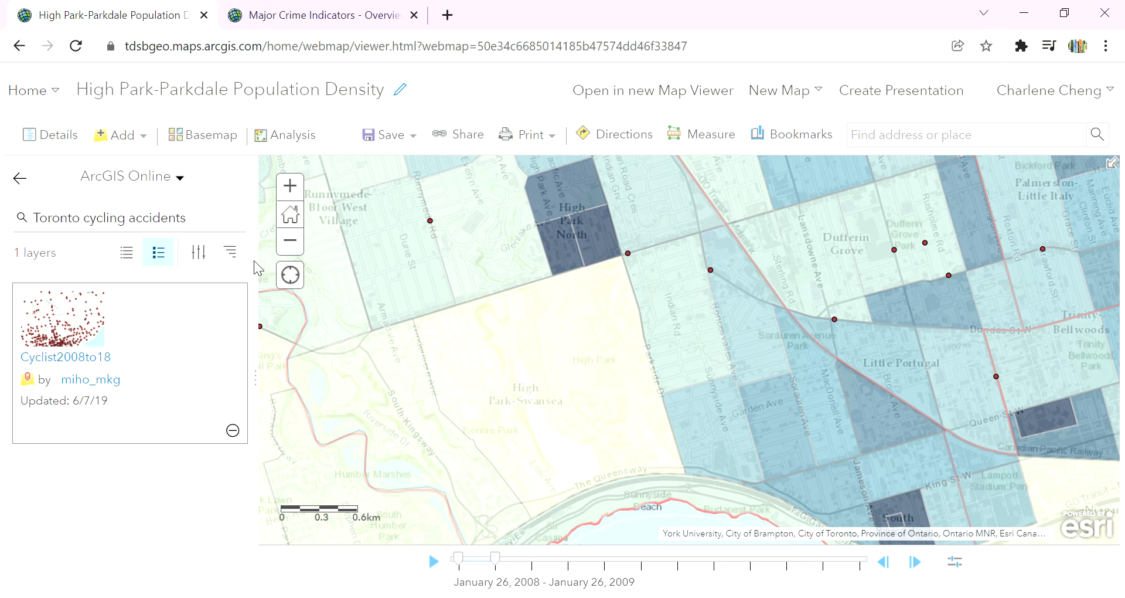
Step: Search the ArcGIS Online layers for "Toronto cycling" and add the Toronto Bikeways layer to the map
drag(192, 226, 130, 227)
key(BackSpace)
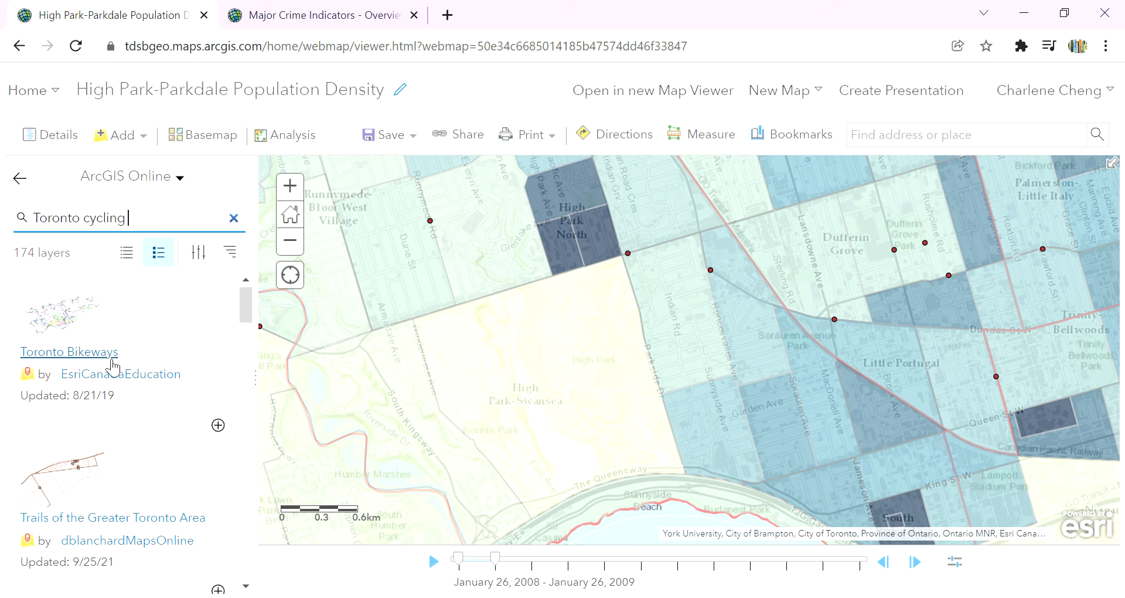
scroll(107, 365, down, 2)
scroll(108, 364, up, 2)
click(69, 332)
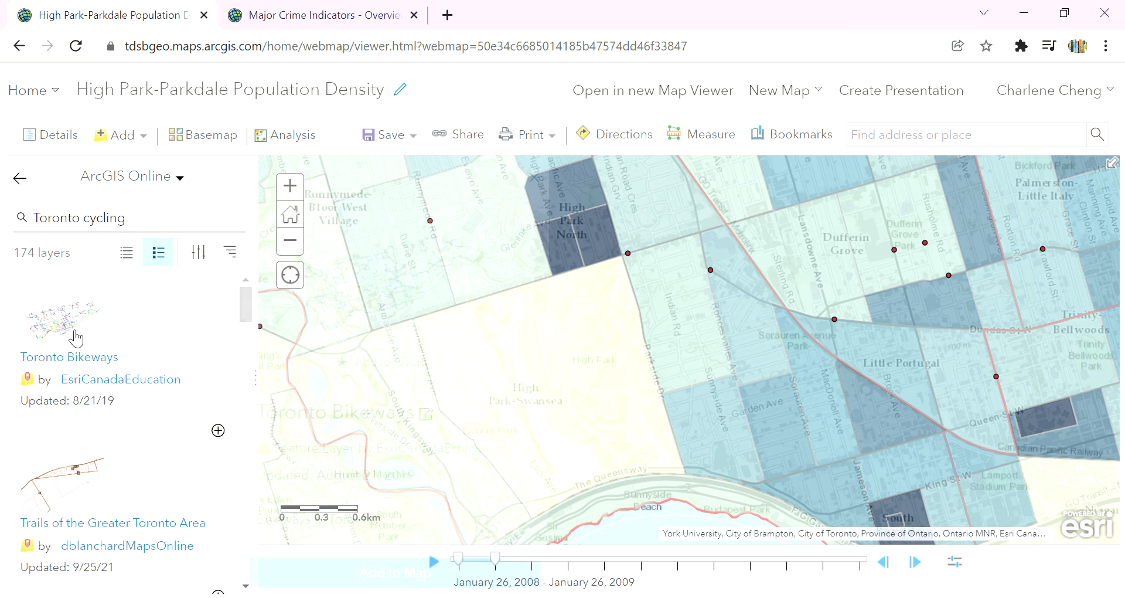
click(417, 575)
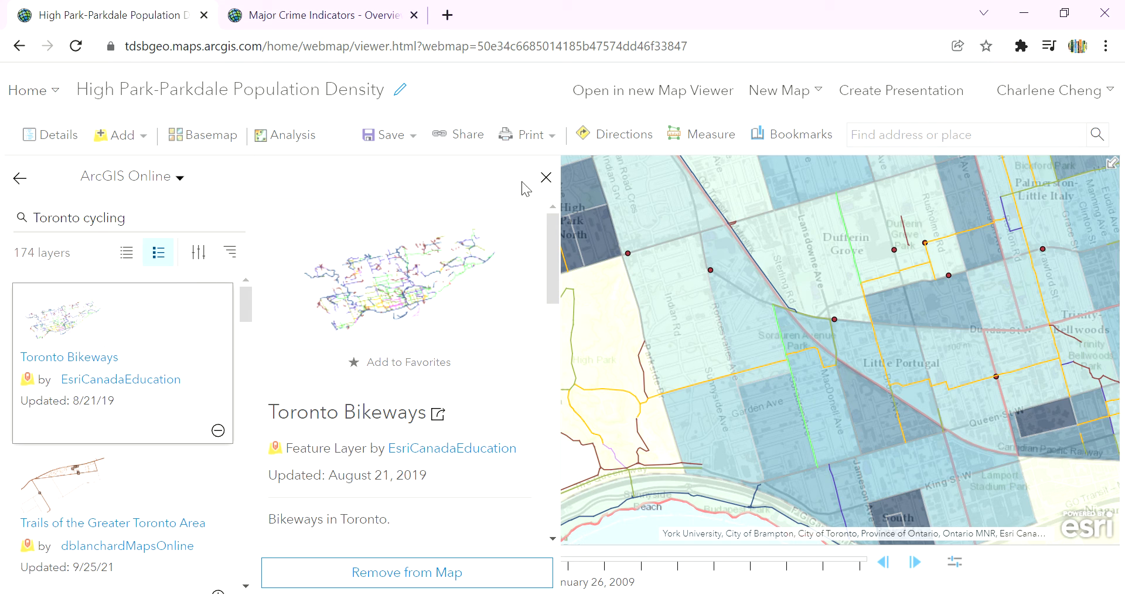
click(554, 180)
Step: Examine how the bikeways relate to the cycling accident points and population density around High Park and downtown Toronto
scroll(639, 385, down, 1)
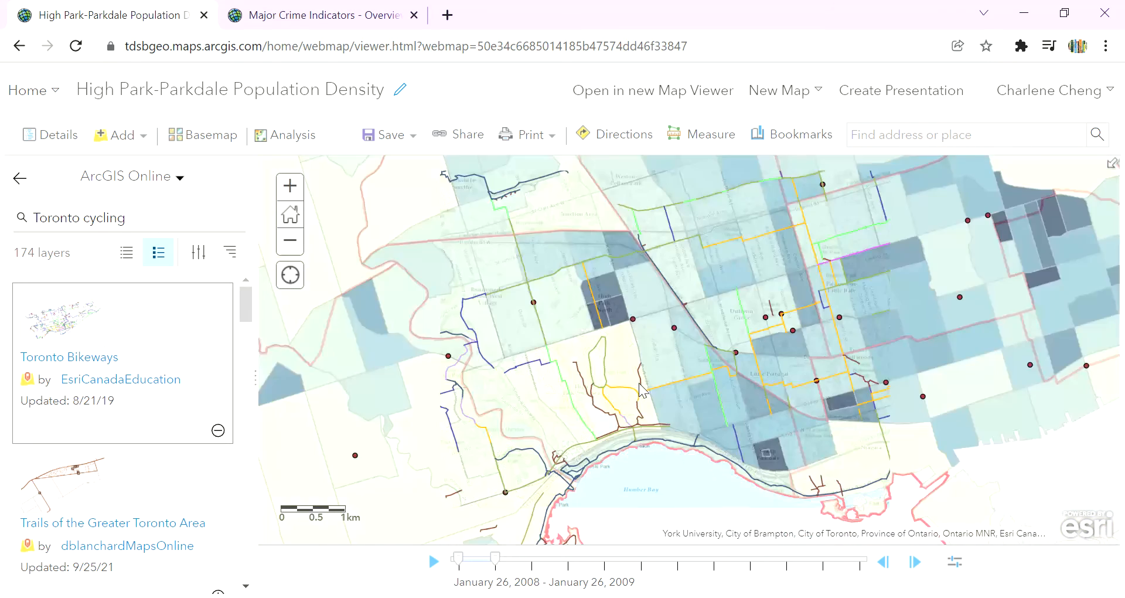
drag(947, 458, 880, 460)
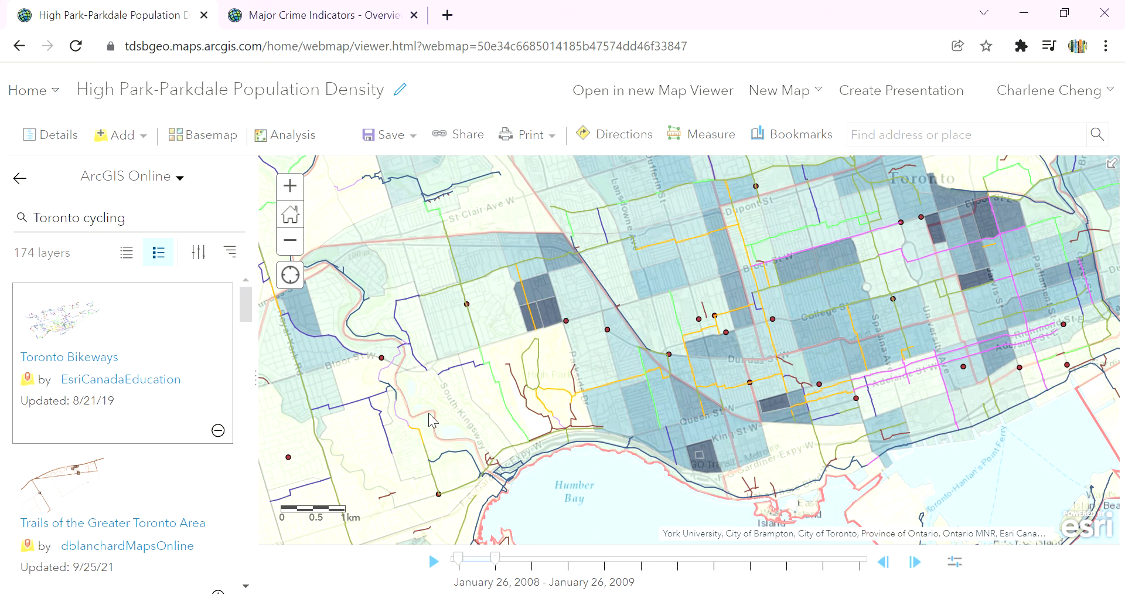
drag(429, 420, 442, 473)
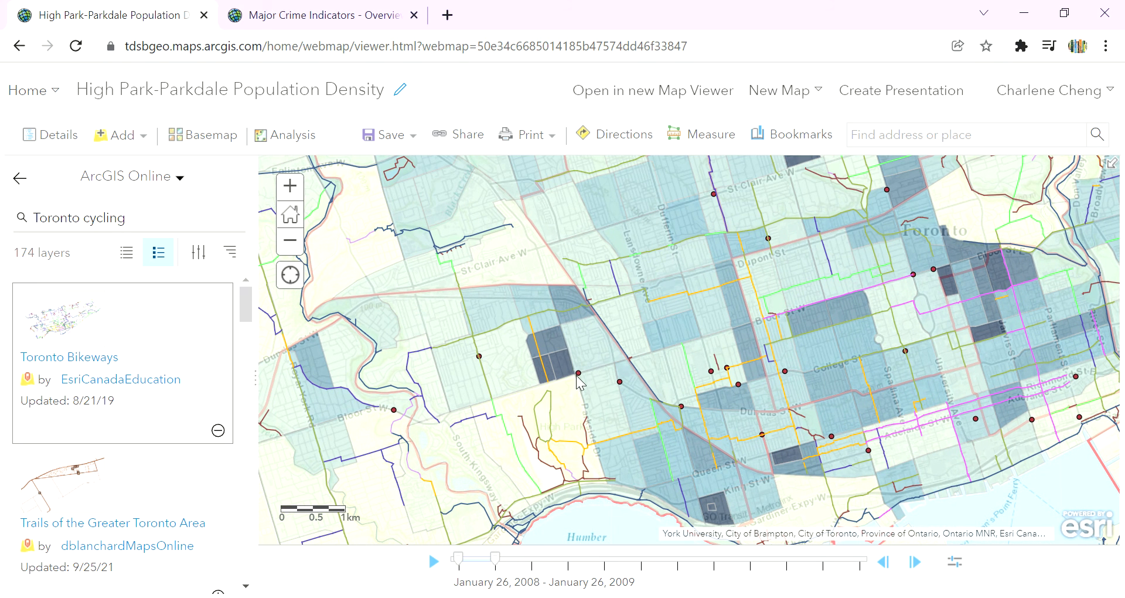
drag(623, 420, 624, 371)
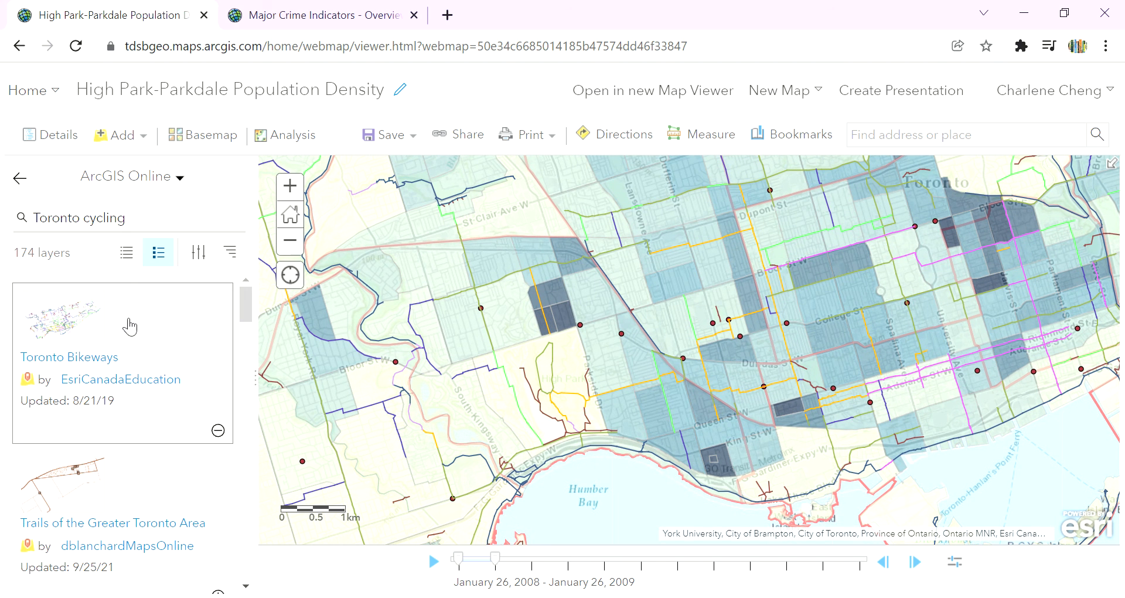
Step: Search the layers for "toronto income" and view the details of the 2018 Toronto Average Household Income tile layer without adding it
drag(139, 218, 7, 215)
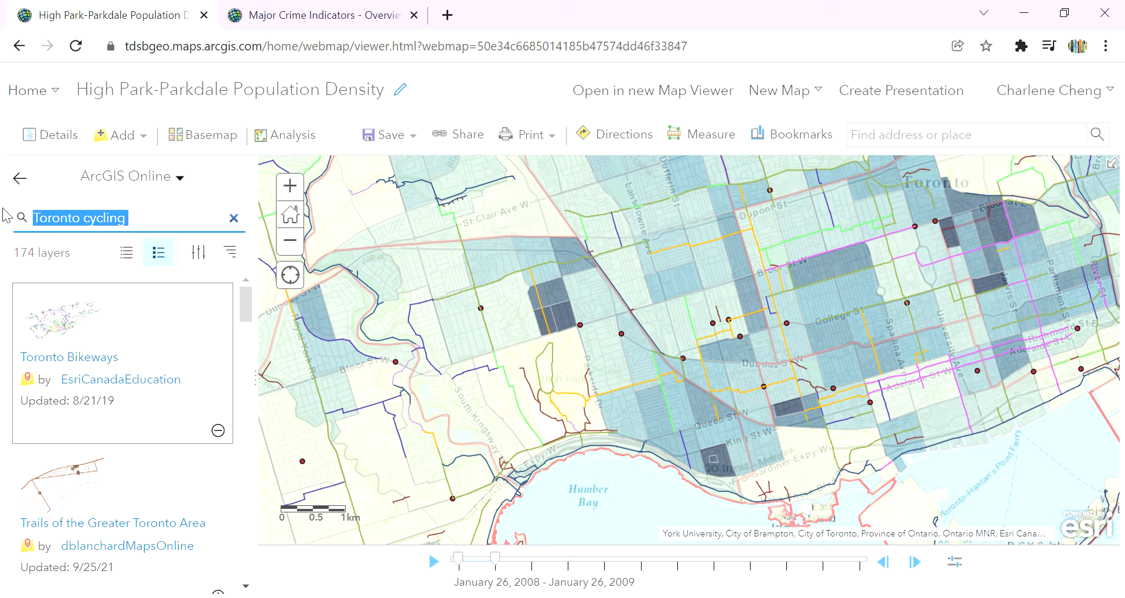
text(toronto income)
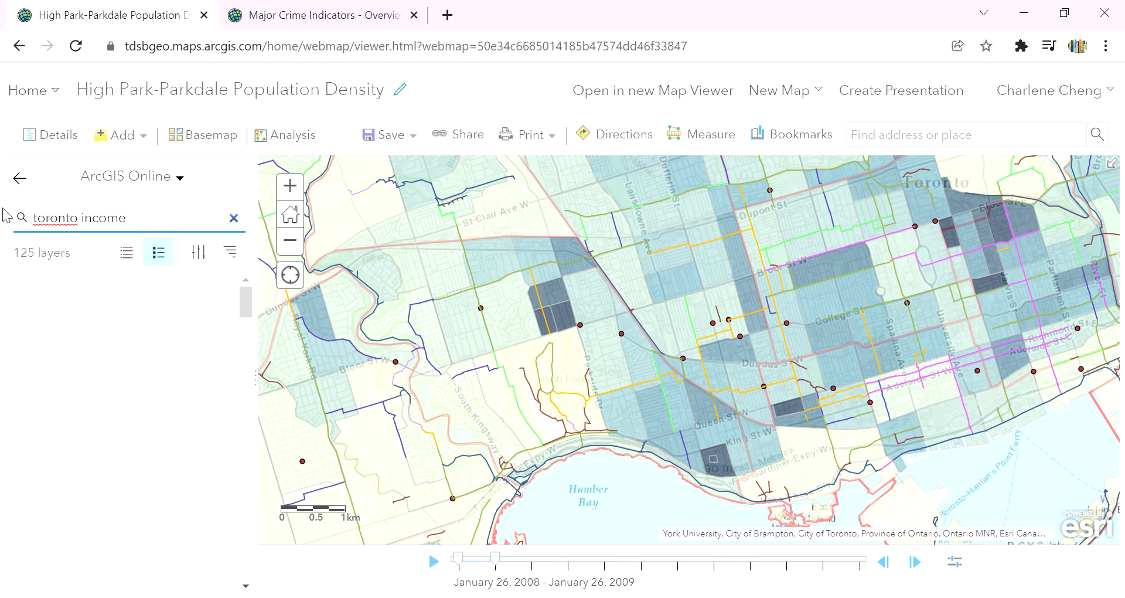
scroll(184, 392, down, 2)
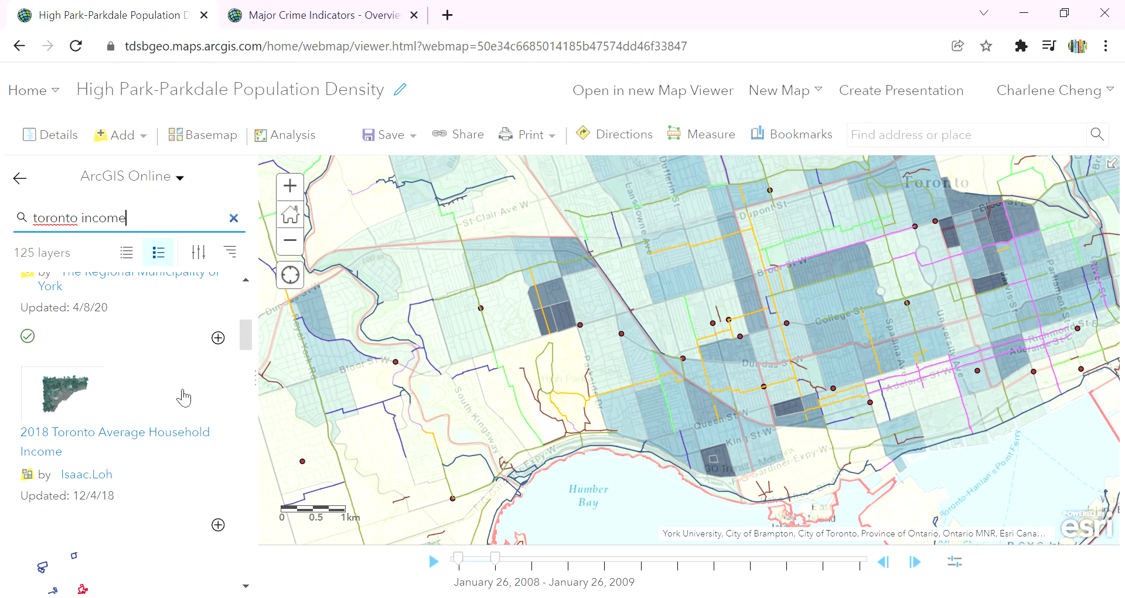
click(71, 433)
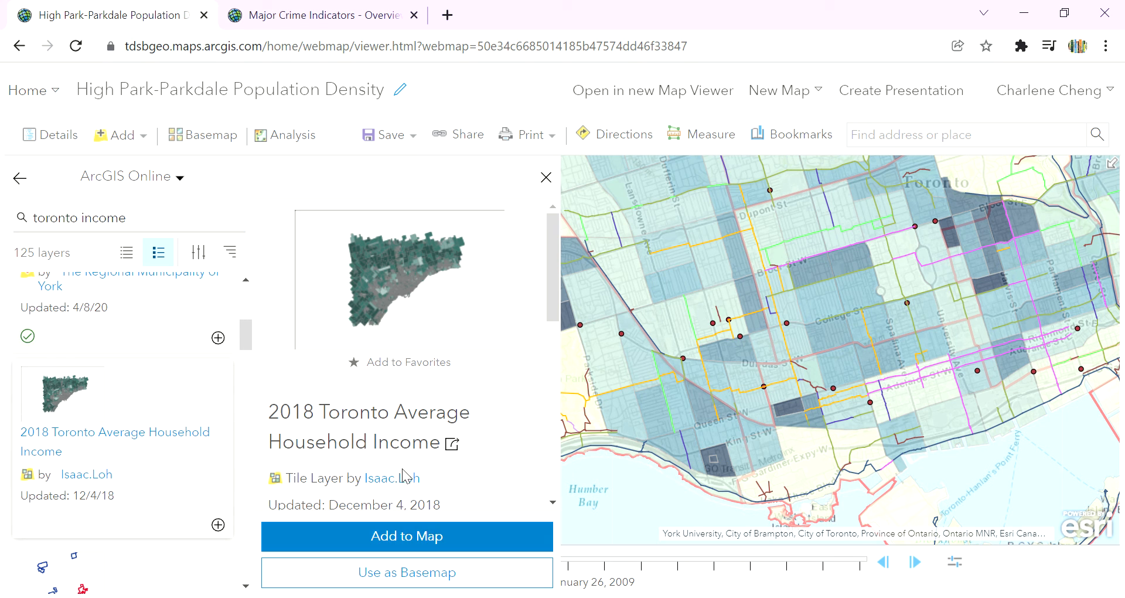
click(546, 177)
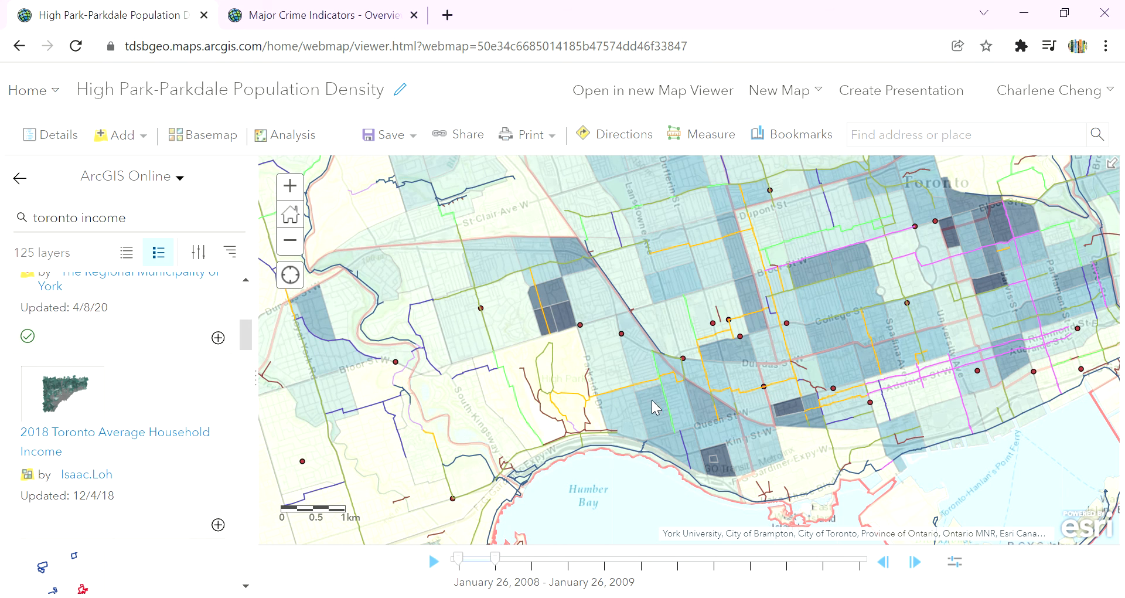